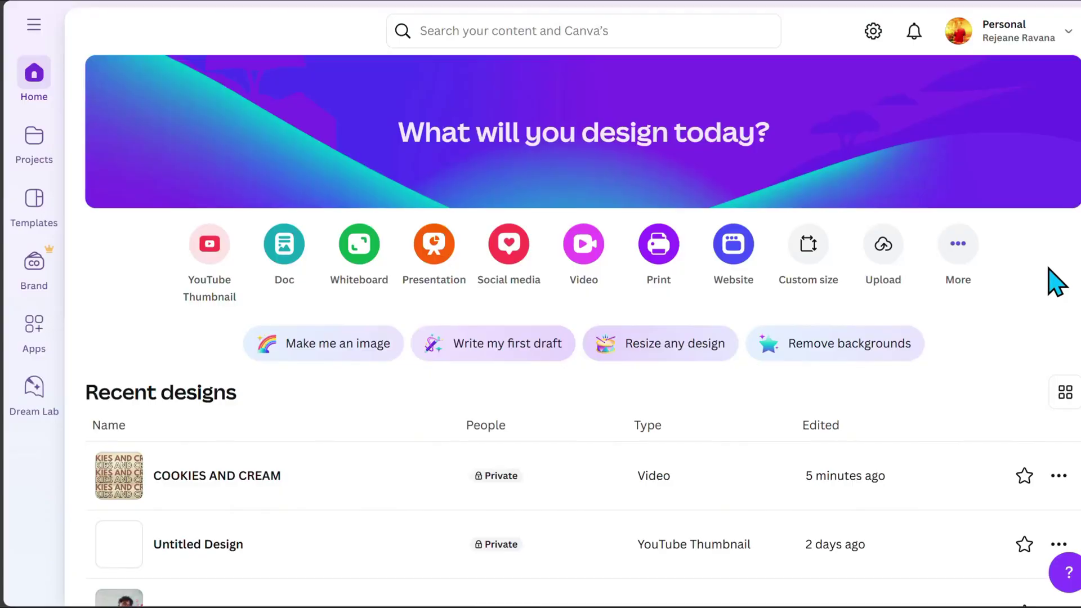
- Start a new landscape video and search Elements for 'gradient brown'
click(583, 245)
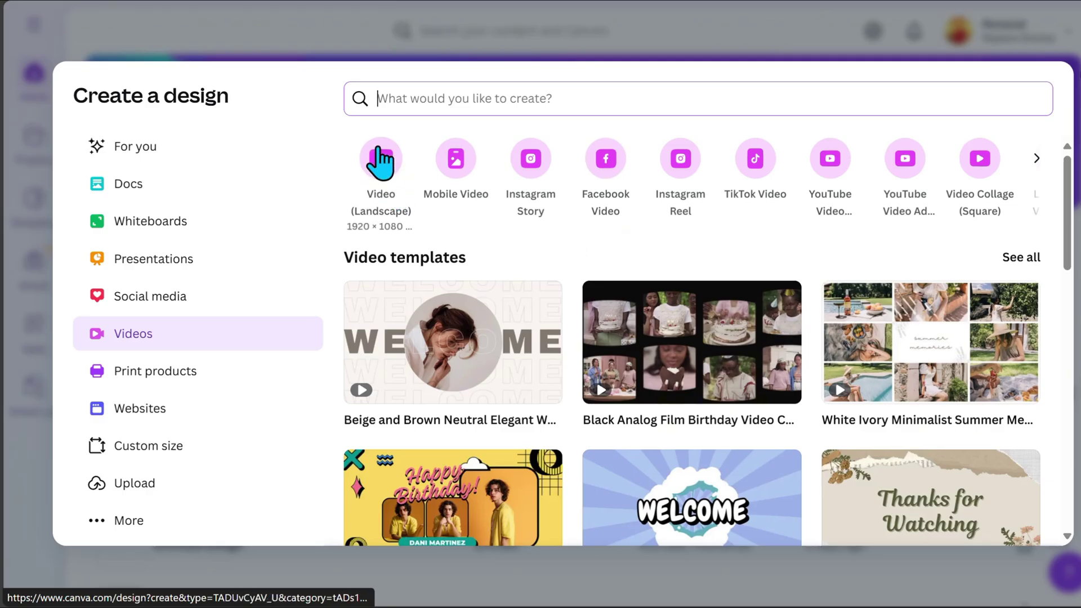
click(380, 159)
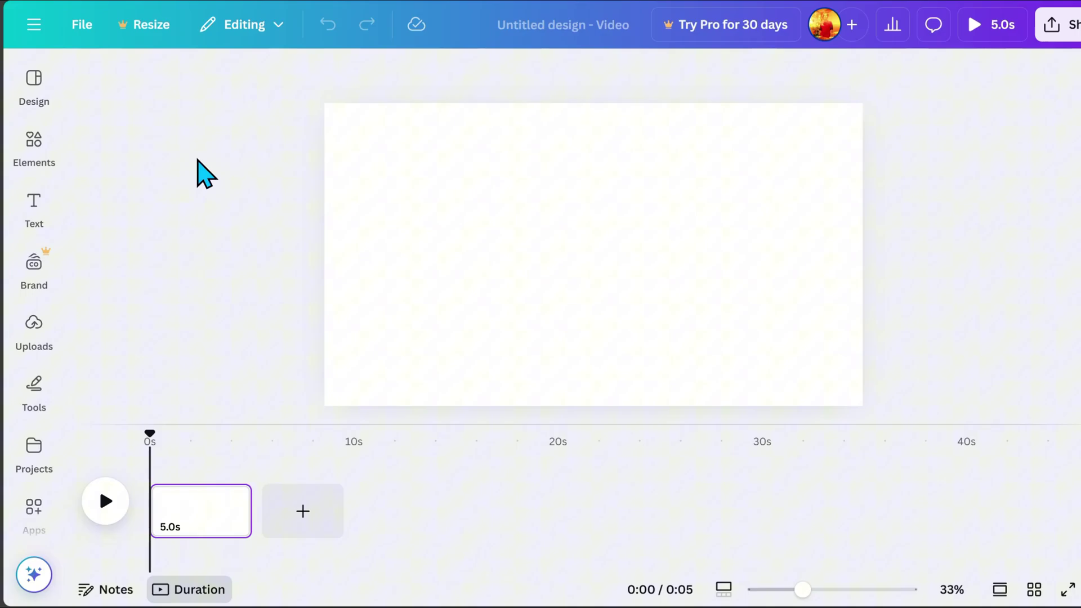
click(35, 145)
click(174, 77)
text(gradi)
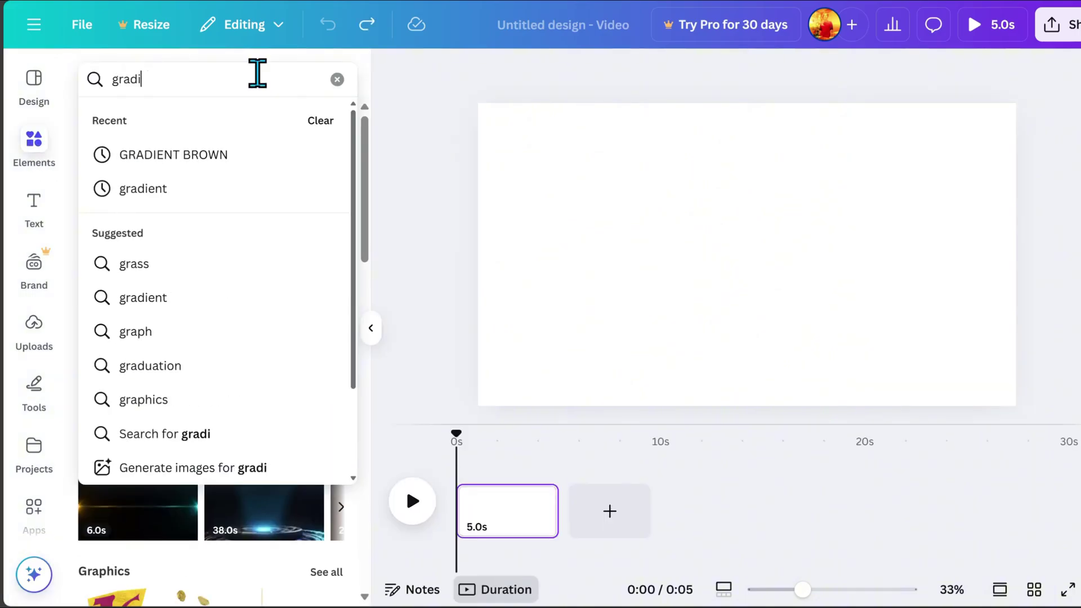
text(ent brown)
key(Return)
- Add the cream gradient photo and stretch it to cover the whole page
click(199, 120)
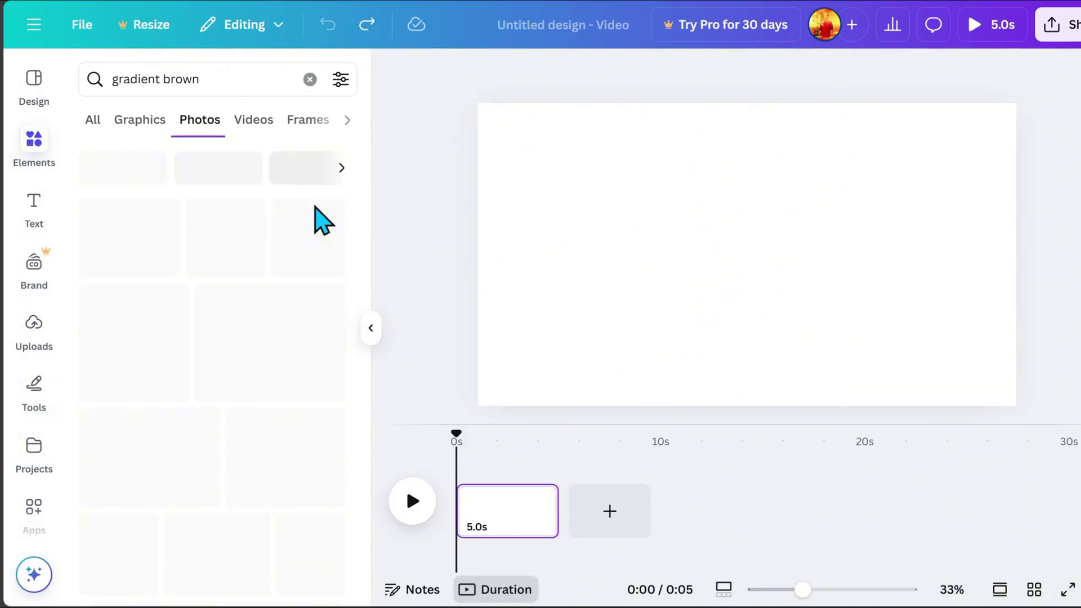
scroll(315, 219, down, 3)
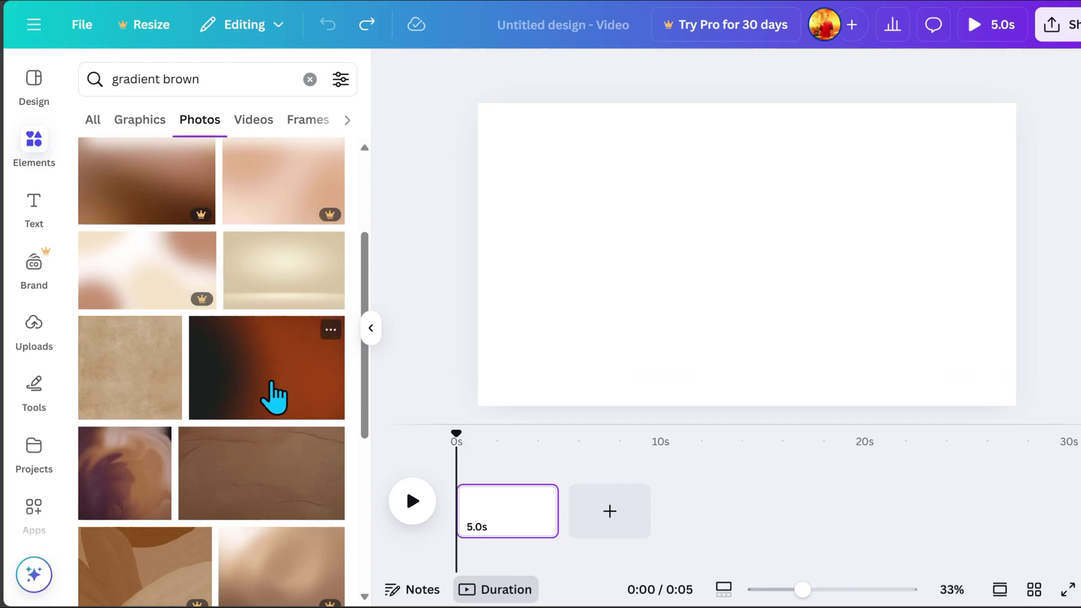
click(301, 270)
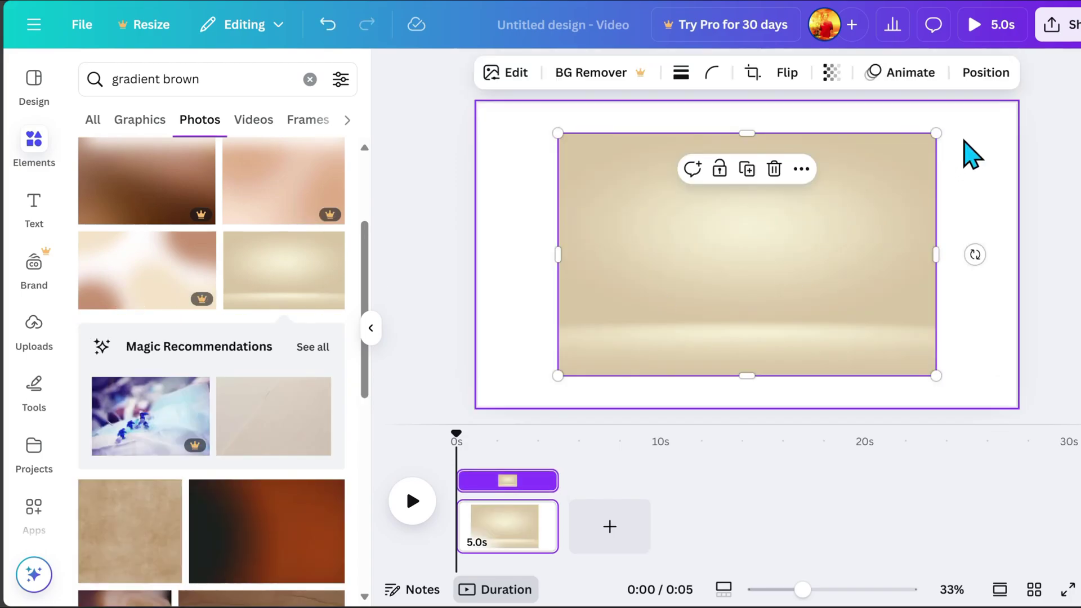
drag(935, 132, 1016, 91)
drag(554, 376, 464, 430)
click(1072, 349)
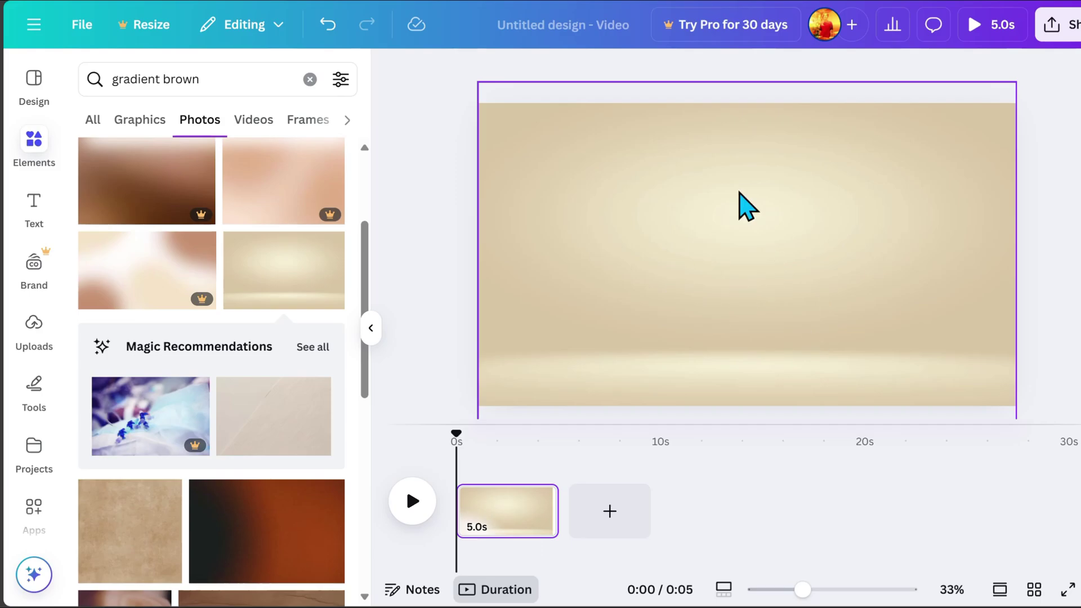
- Add a 'DARK CHOCOLATE' heading set in League Spartan
click(37, 211)
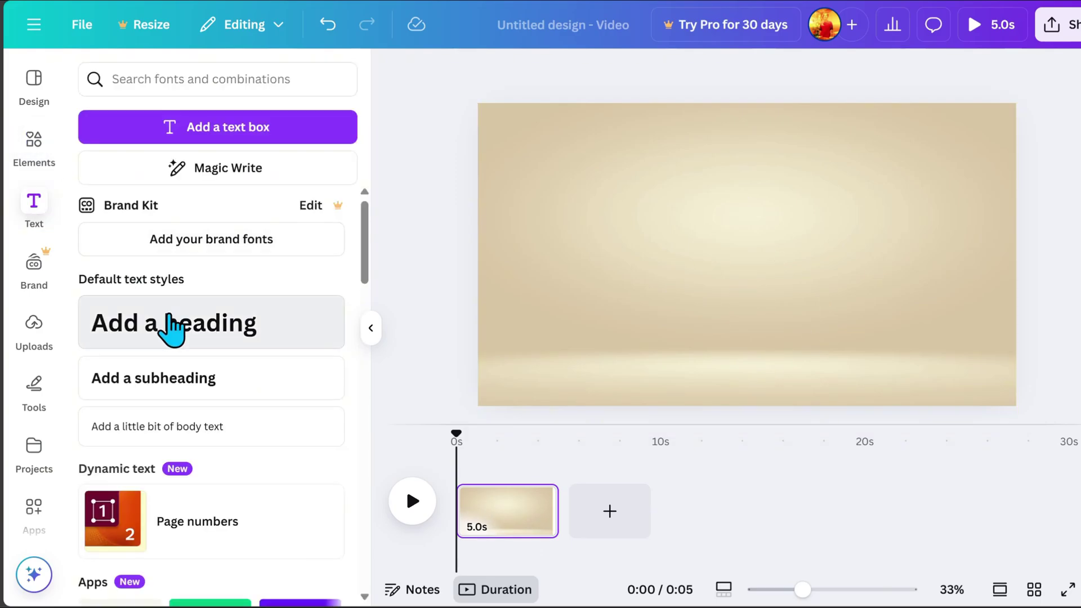
click(172, 327)
text(DAR)
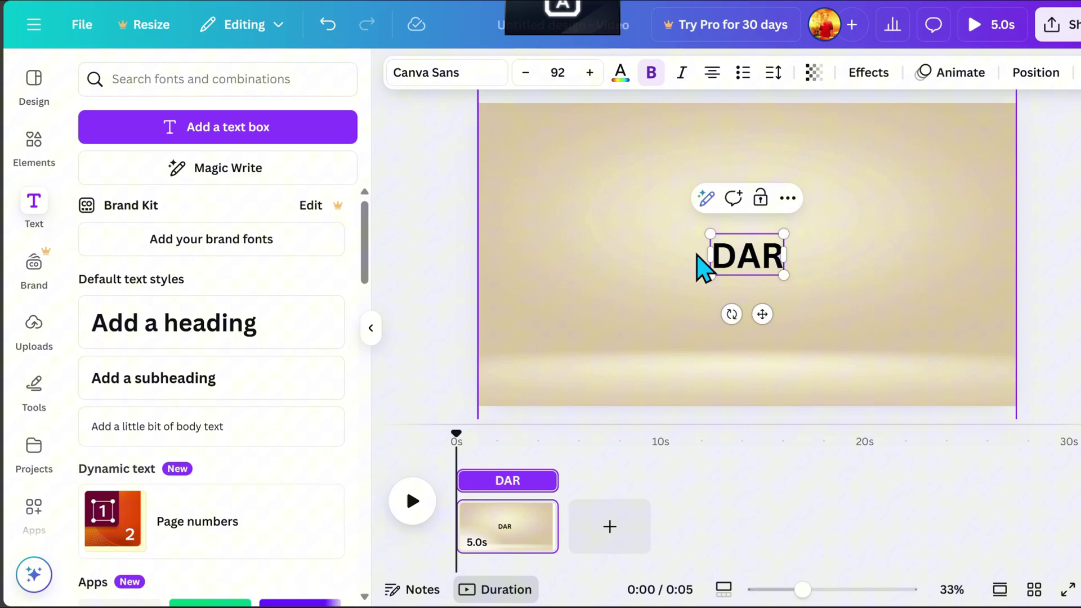
text(K CHOCOLATE)
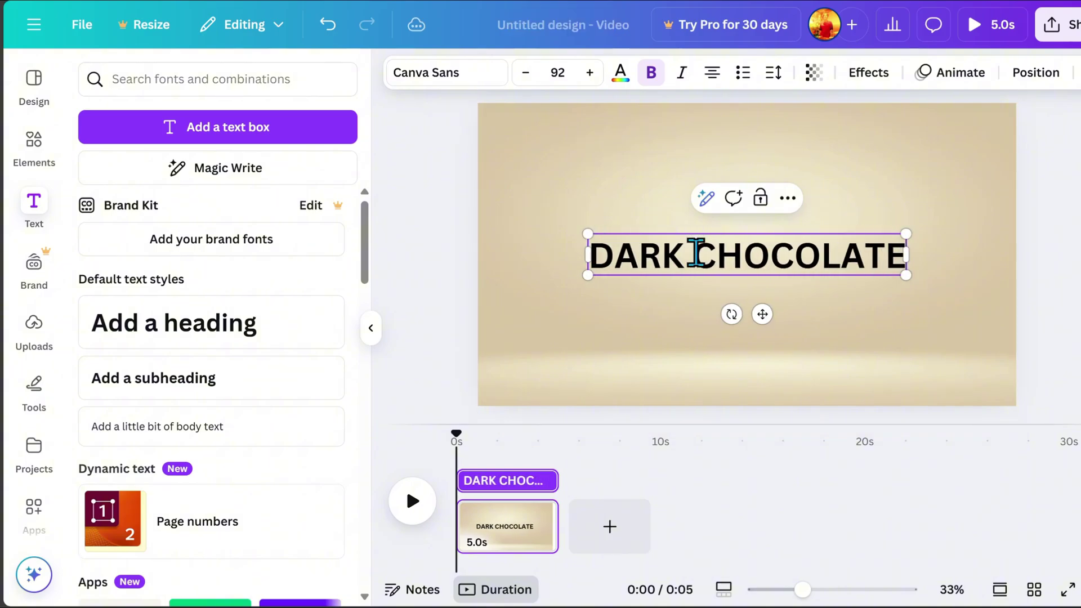
click(459, 79)
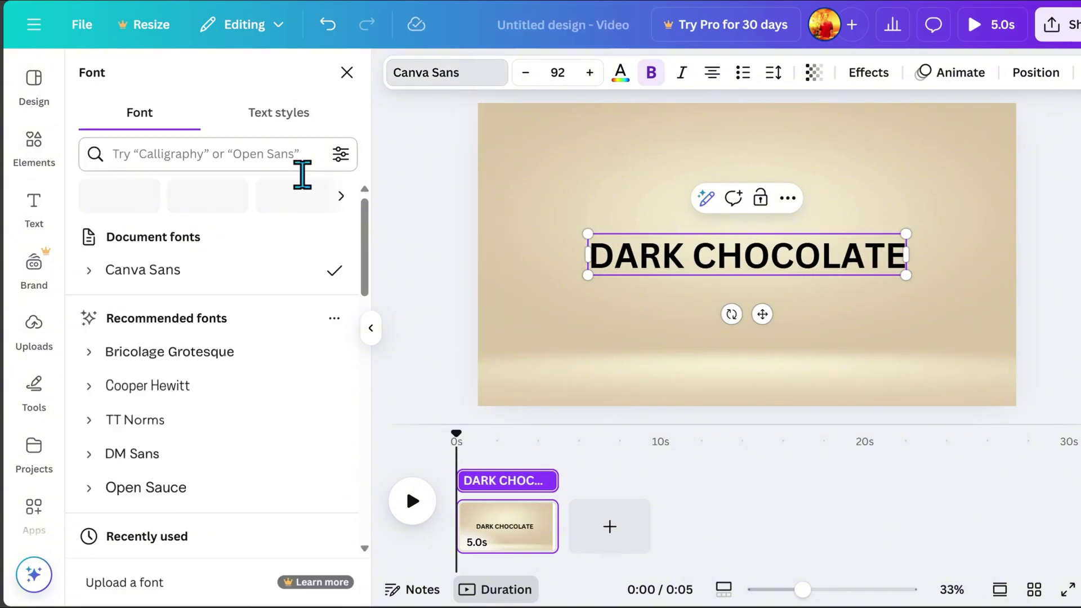
scroll(251, 349, down, 5)
click(247, 314)
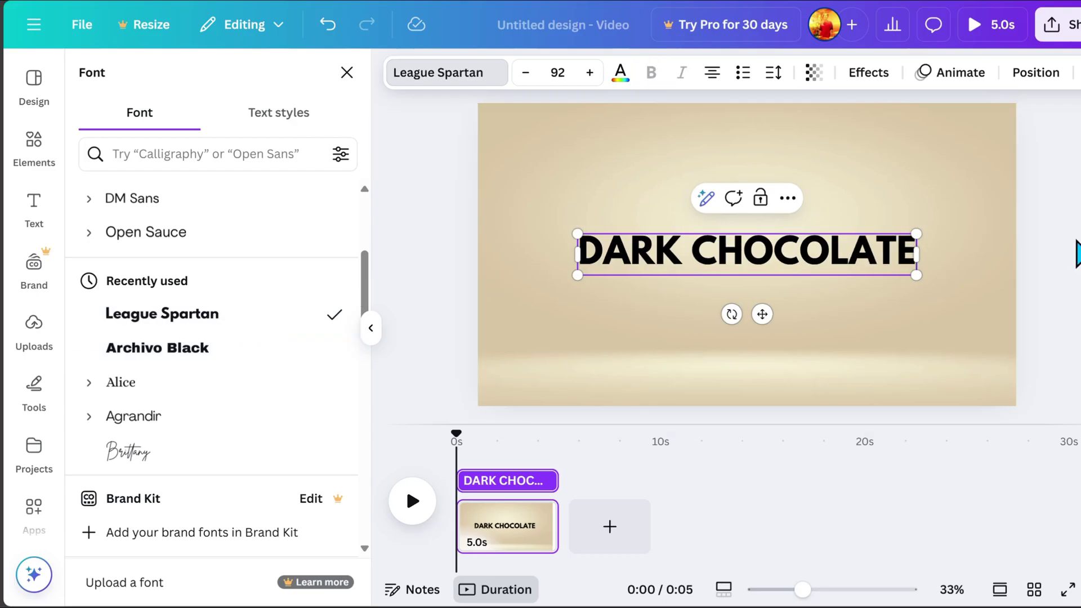
- Enlarge the heading to size 146 and stretch it across the top of the page
drag(918, 232, 1054, 214)
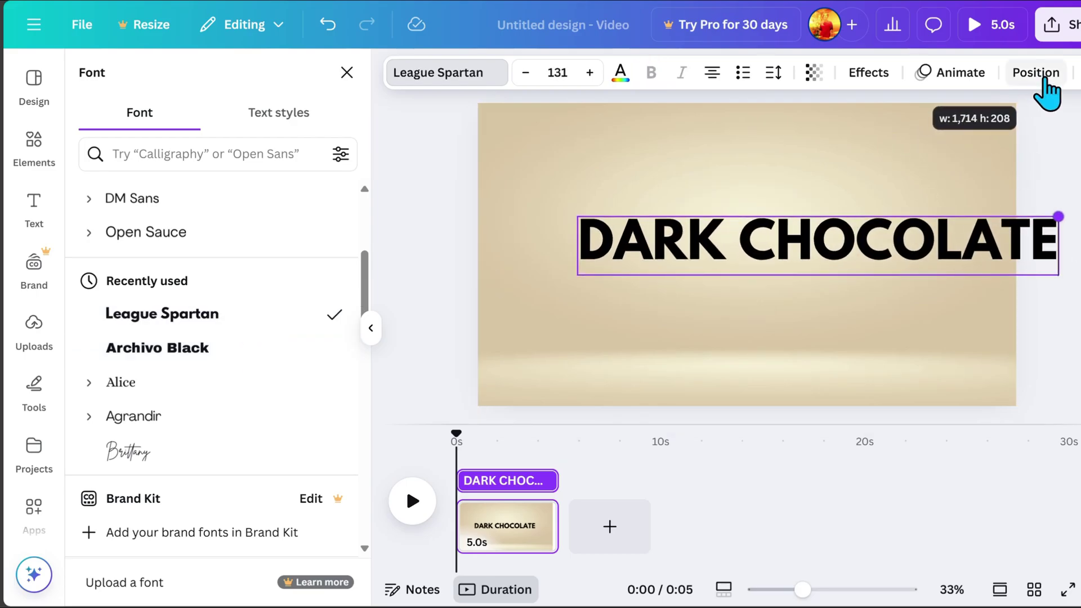
drag(965, 241, 862, 120)
drag(959, 165, 1010, 226)
key(Escape)
click(822, 142)
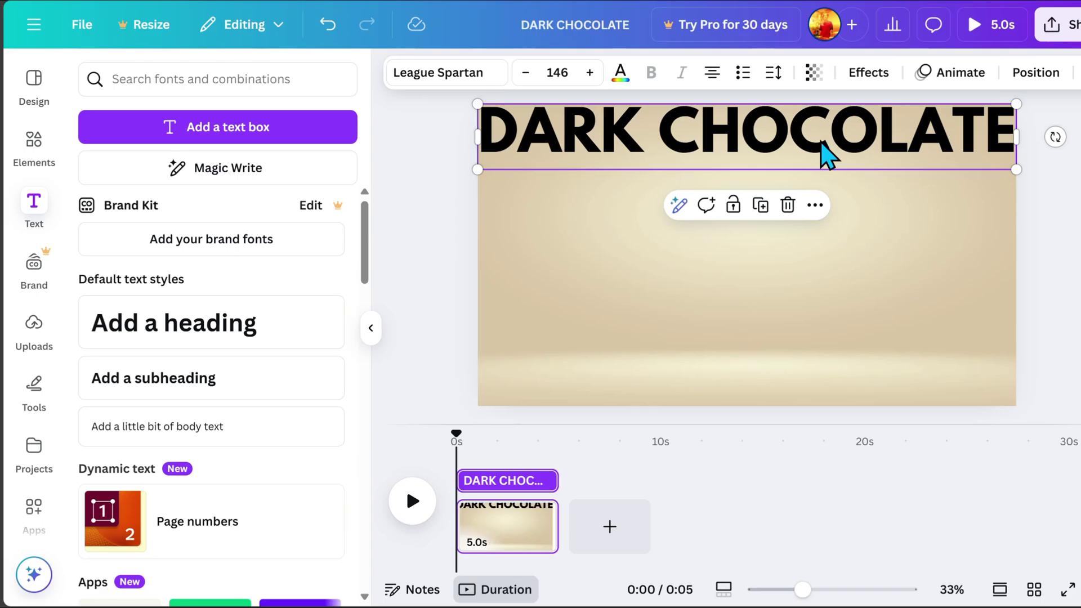
- Duplicate the heading just below and make the copy Hollow outline text
click(760, 204)
drag(777, 182, 778, 182)
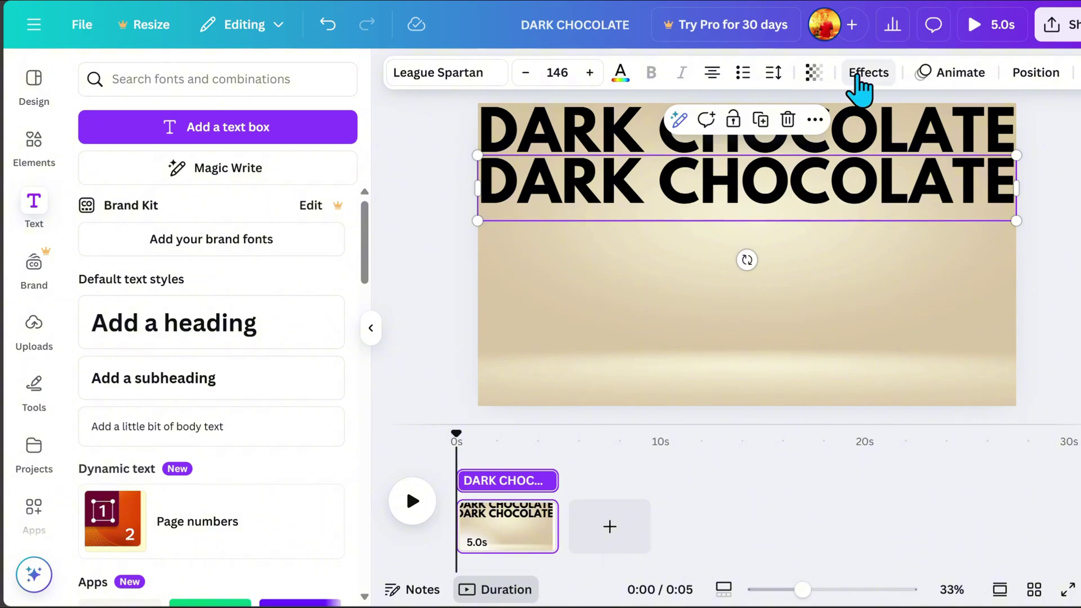
click(859, 75)
click(125, 288)
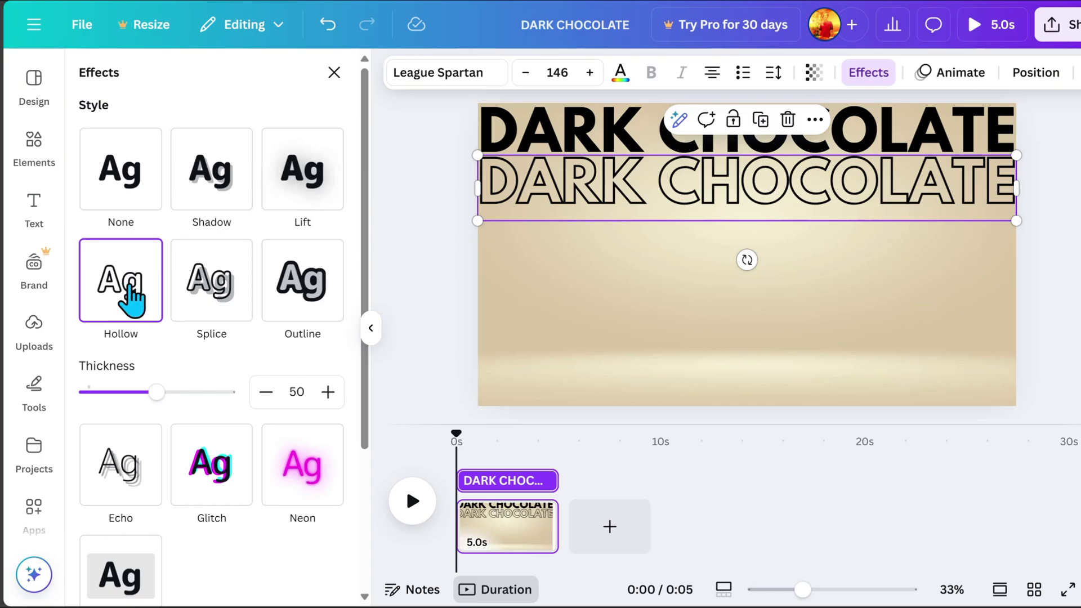
- Duplicate the solid and hollow pair down the page until six rows fill it
drag(1059, 199, 876, 150)
click(774, 256)
drag(819, 168, 772, 338)
key(Escape)
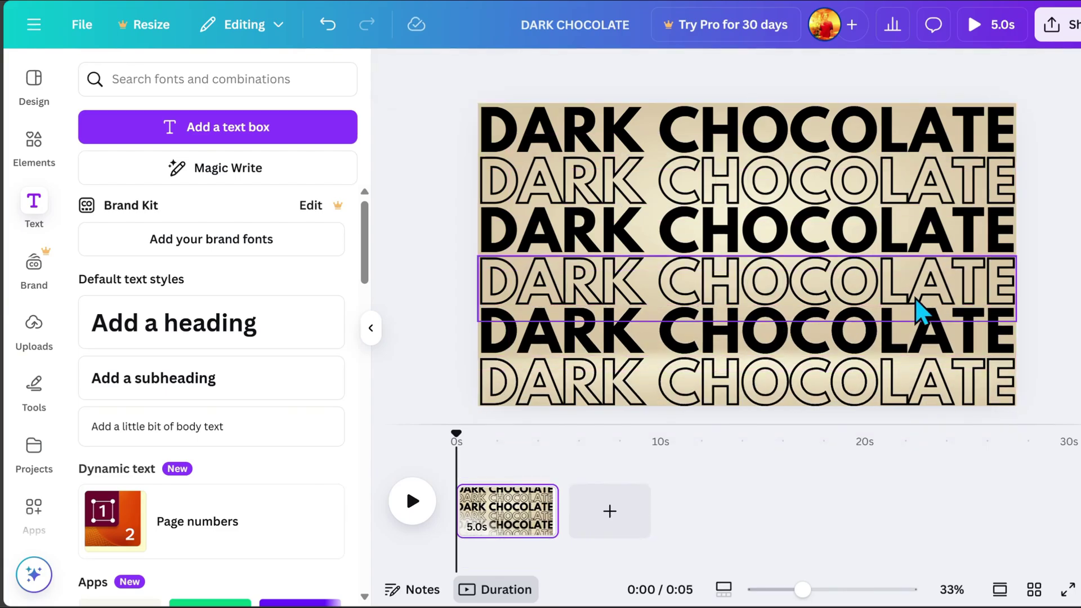
- Colour the top line with a new custom brown, #7F6049
click(968, 130)
click(620, 73)
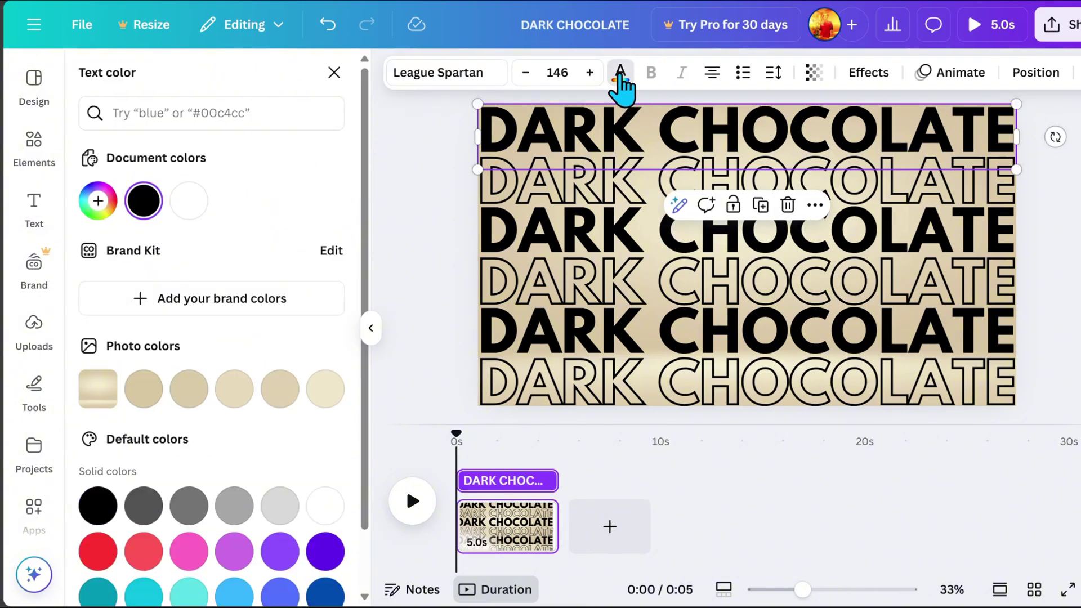
click(99, 203)
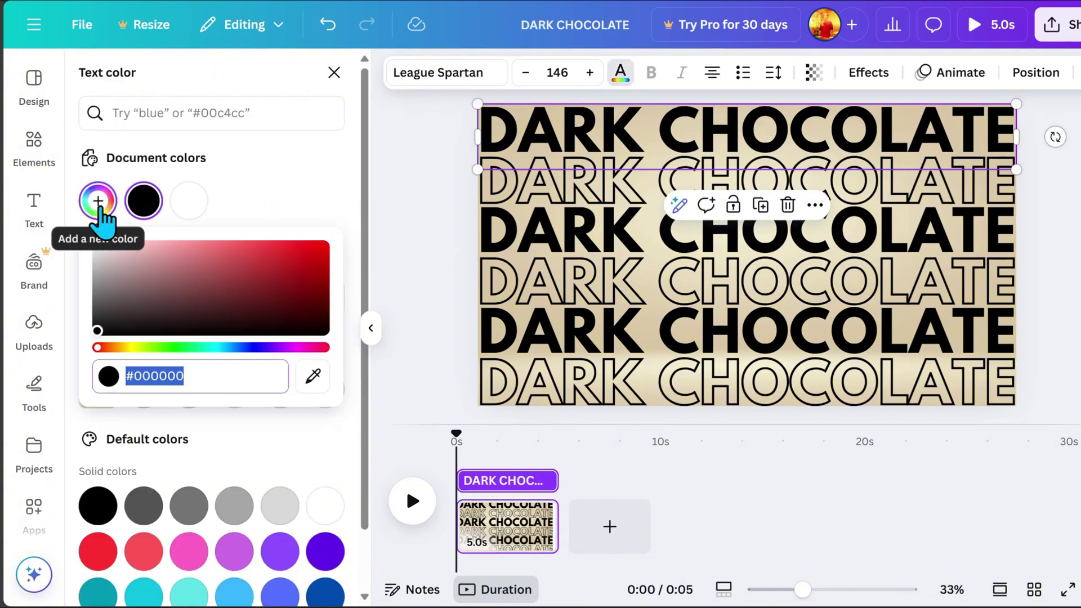
drag(169, 347, 123, 347)
click(206, 276)
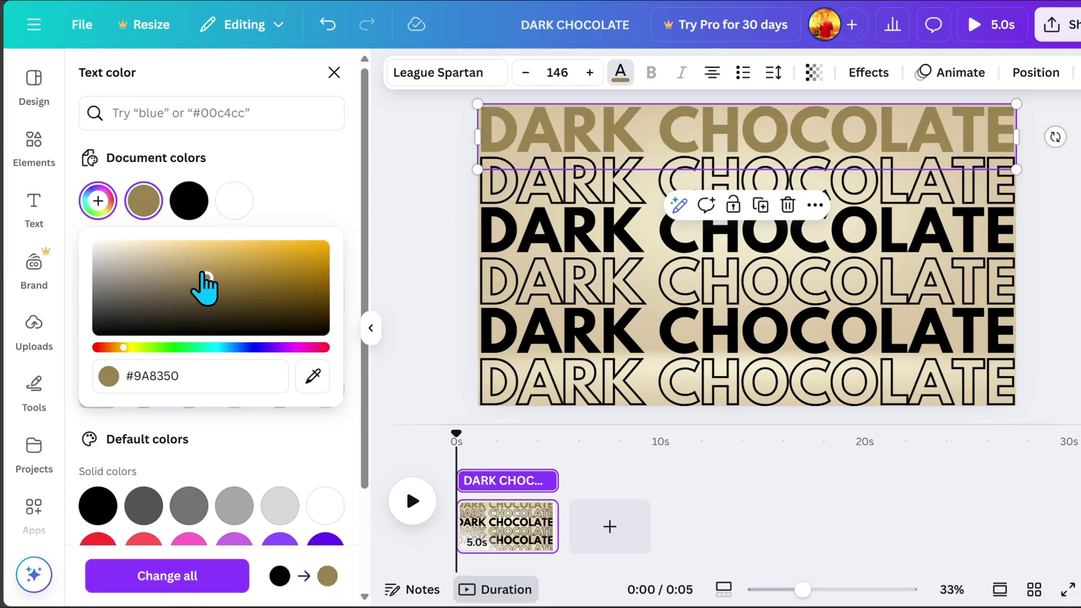
mouse_move(205, 274)
mouse_down()
mouse_move(220, 256)
mouse_move(212, 277)
mouse_up()
click(108, 347)
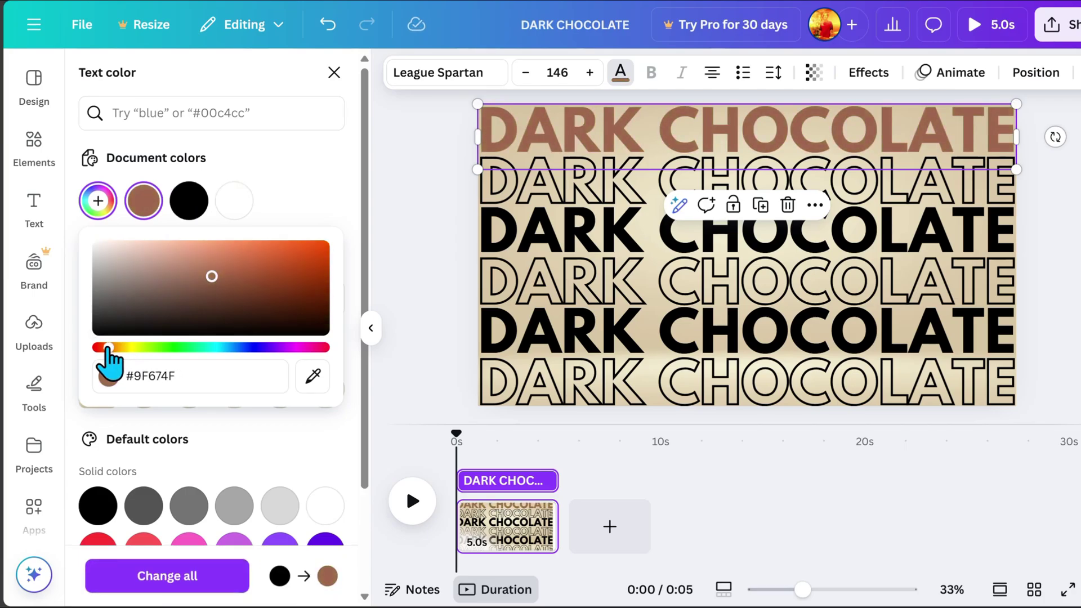
drag(108, 347, 114, 347)
drag(197, 302, 192, 288)
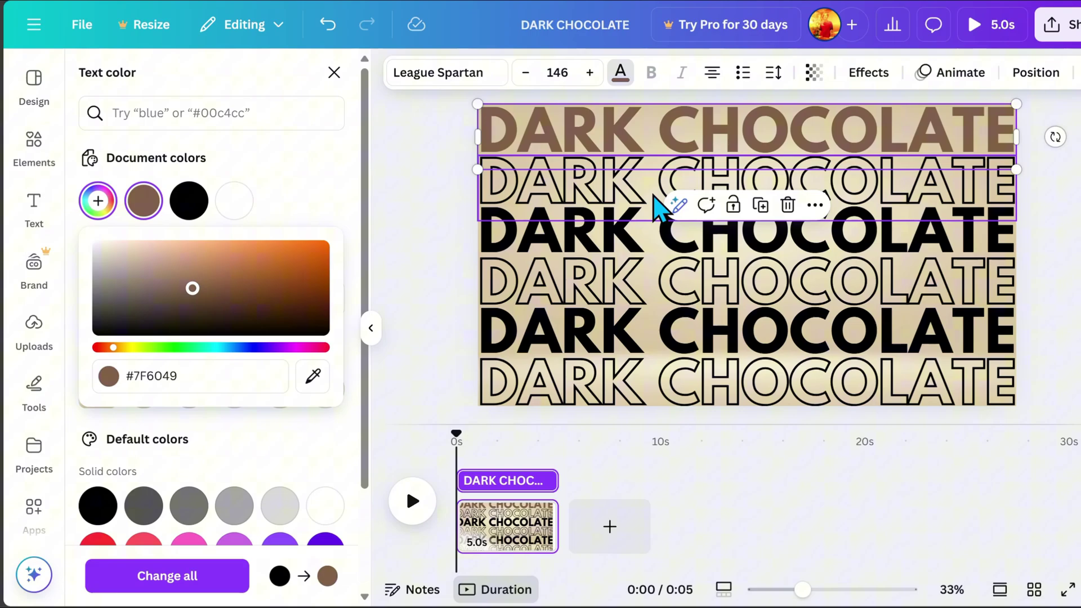
click(770, 248)
- Apply the #7F6049 brown swatch to the third and fifth lines
click(307, 225)
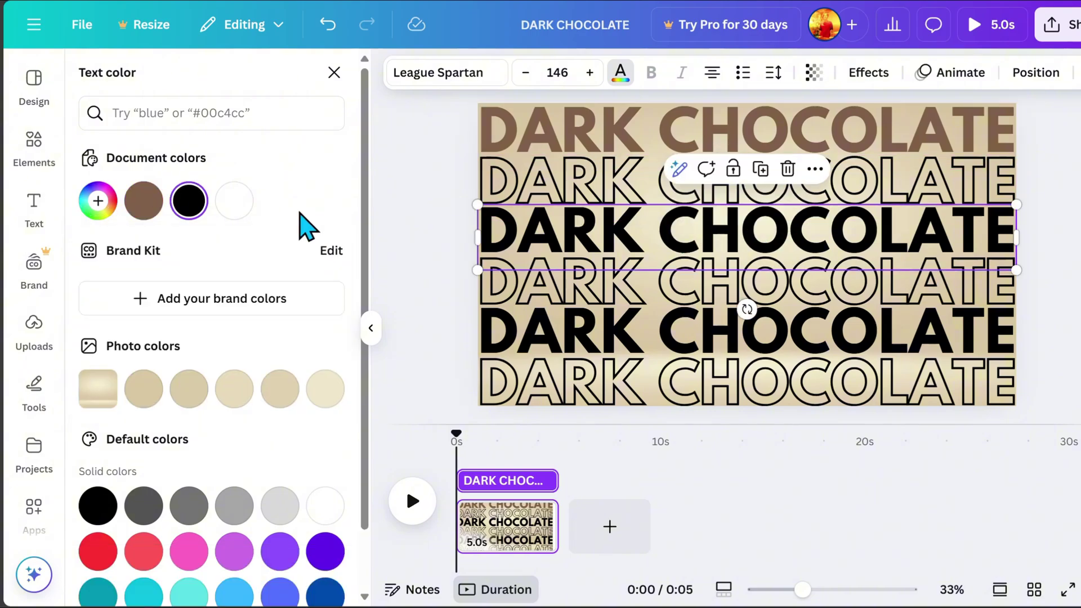
click(144, 197)
click(574, 340)
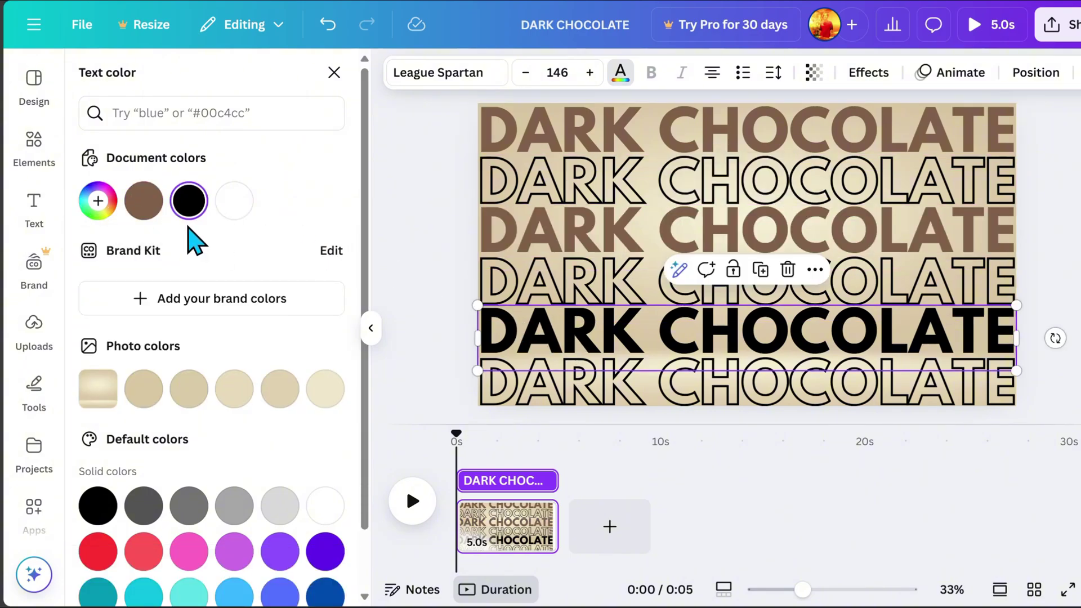
click(143, 203)
click(535, 381)
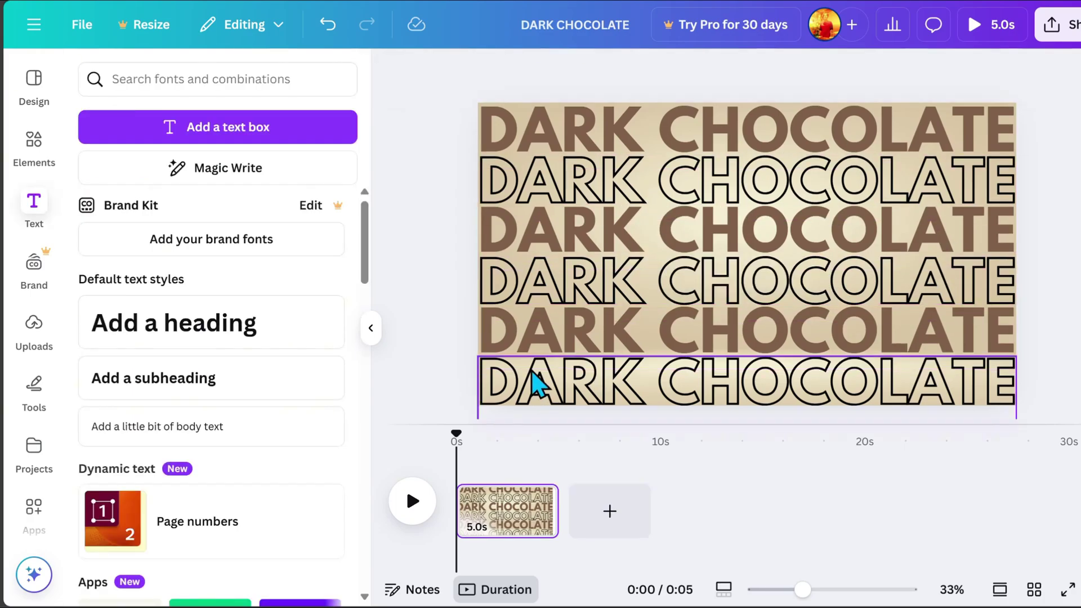
- Duplicate page 1, add the uploaded milkshake and move its layer above the text
right_click(523, 519)
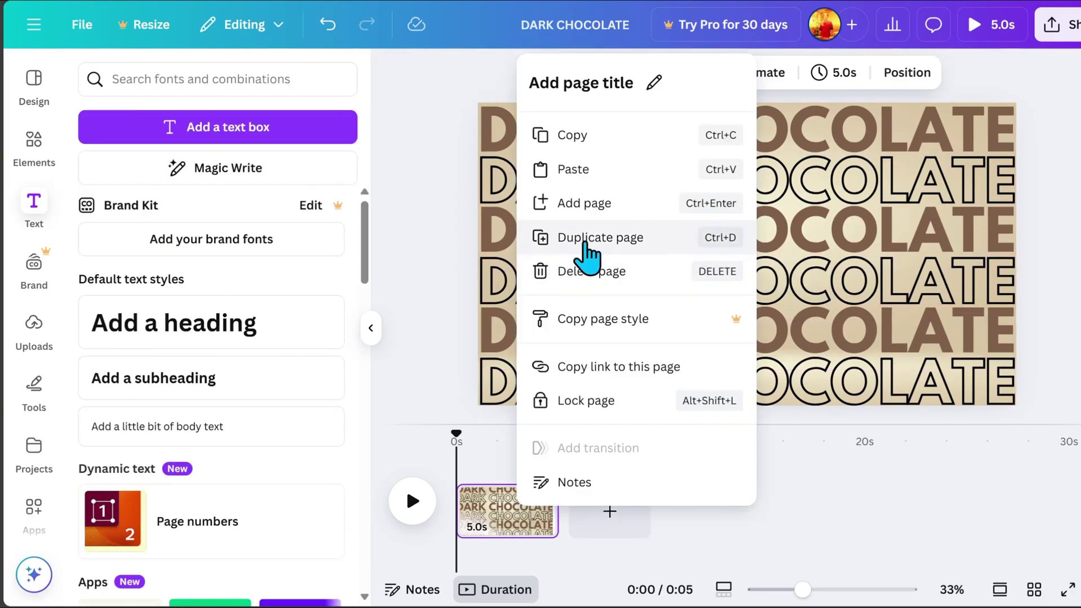
click(583, 243)
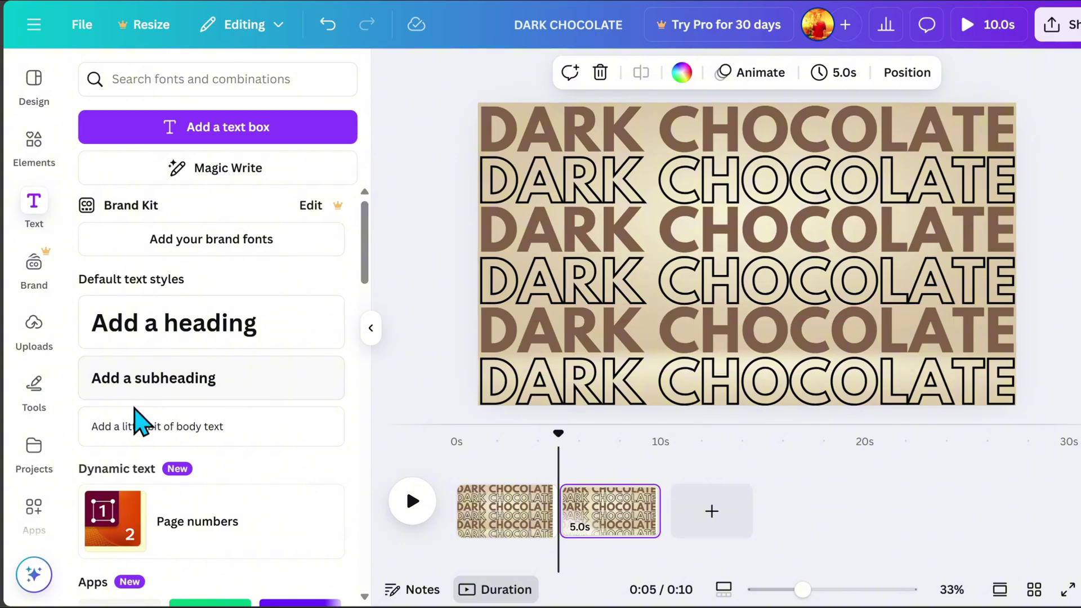
click(21, 344)
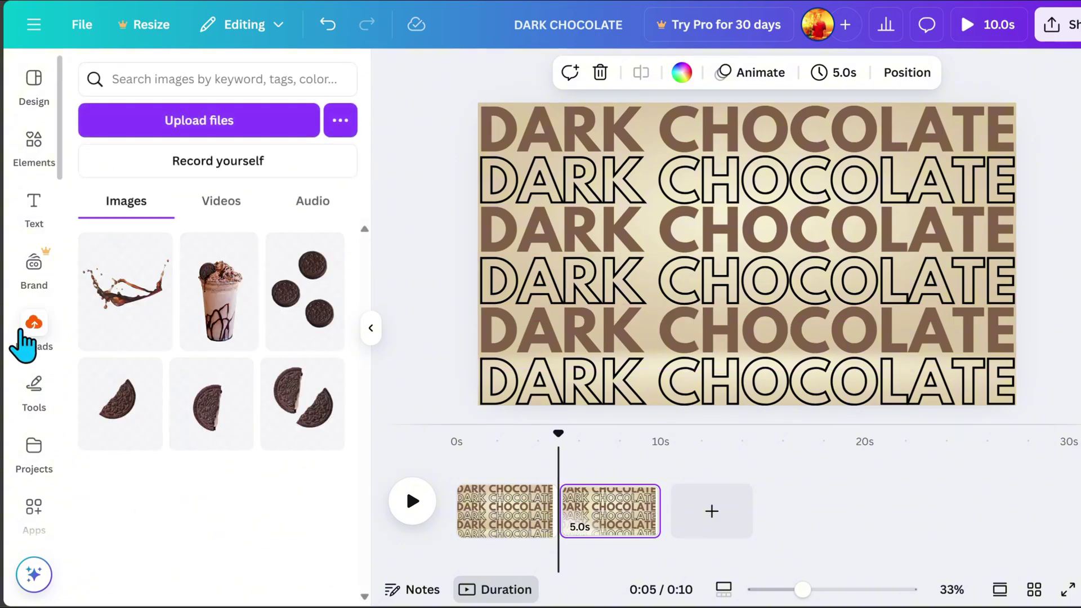
click(219, 318)
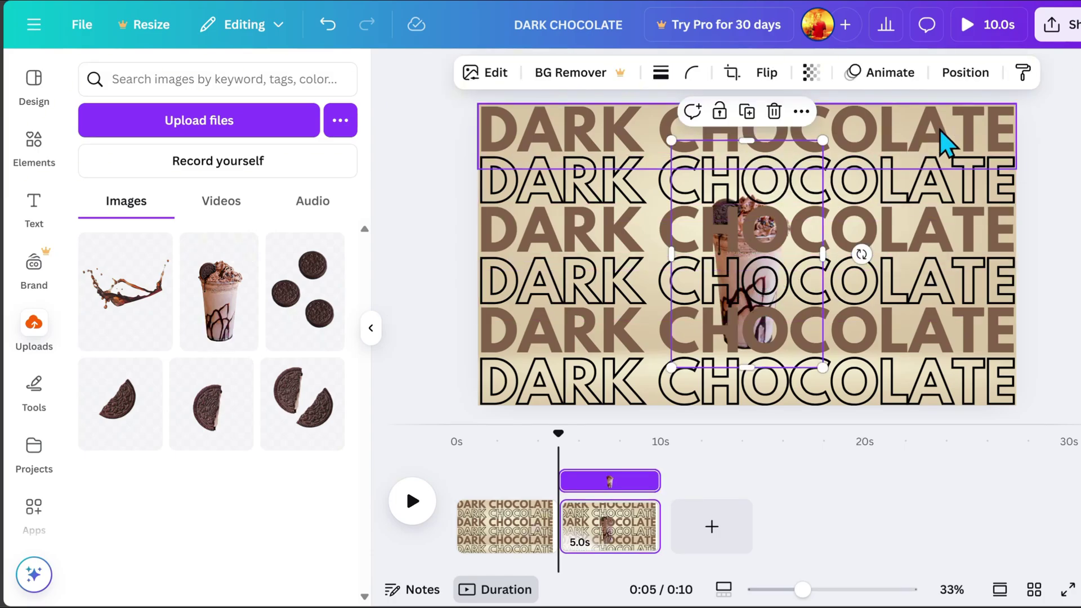
click(967, 76)
click(288, 115)
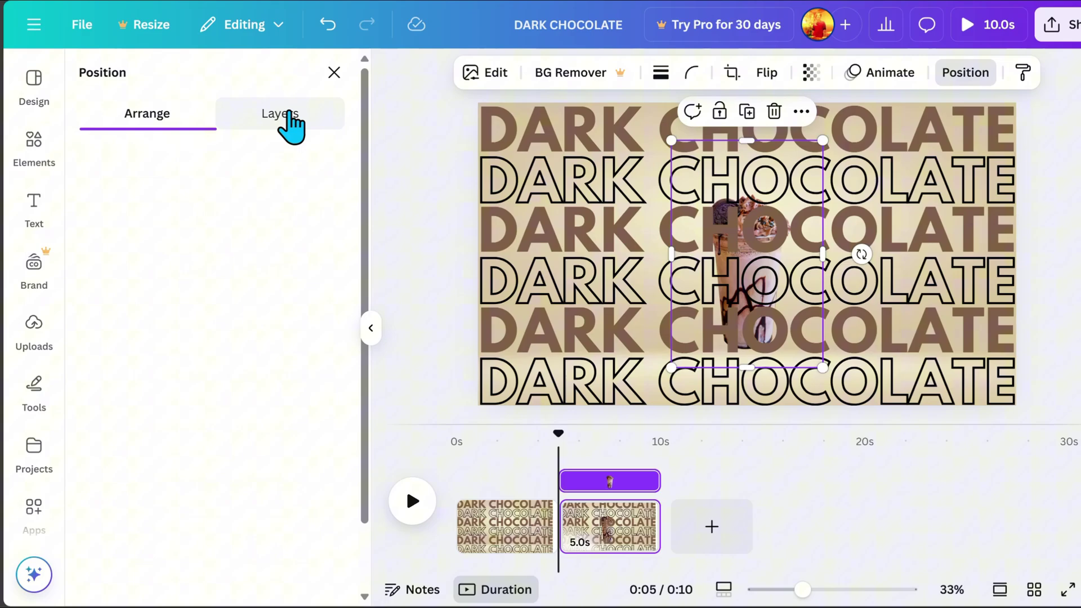
drag(248, 540, 284, 207)
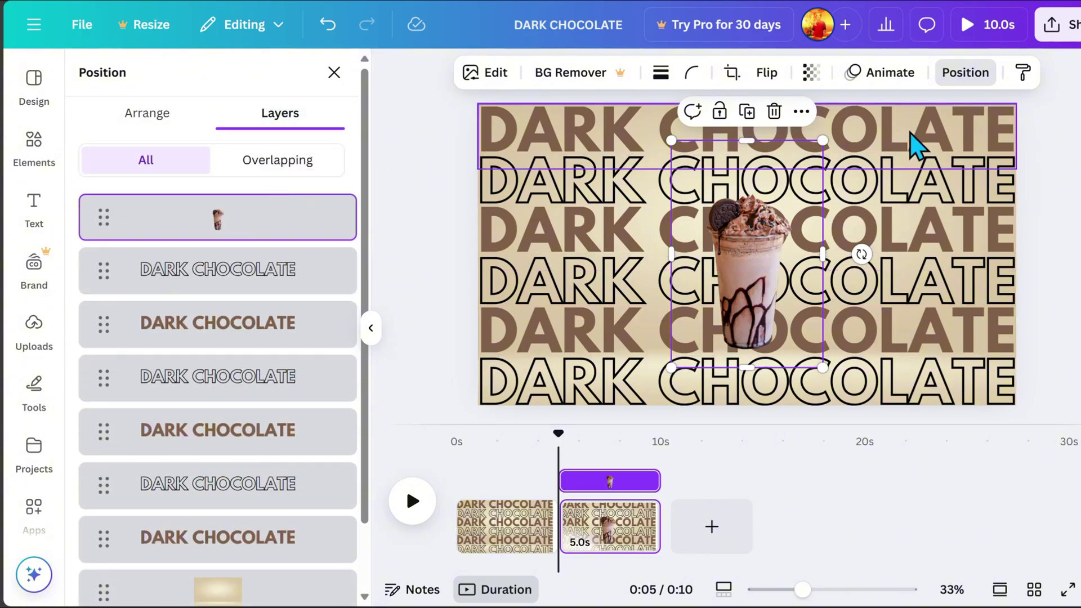
- Resize the milkshake to span the page height and centre it over the text rows
drag(747, 140, 747, 188)
drag(671, 280, 700, 280)
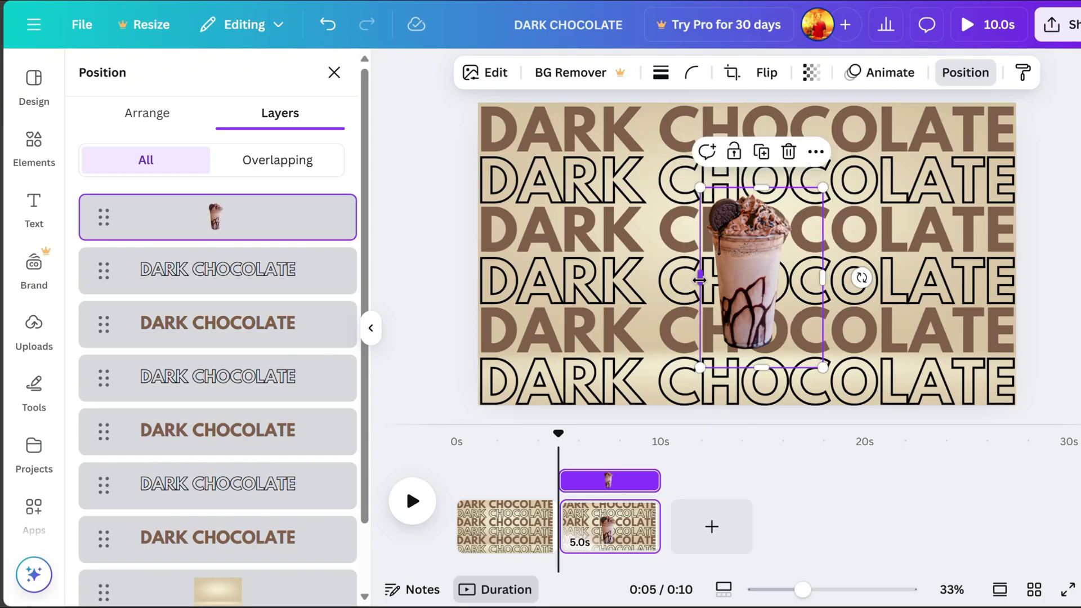
drag(822, 277, 798, 281)
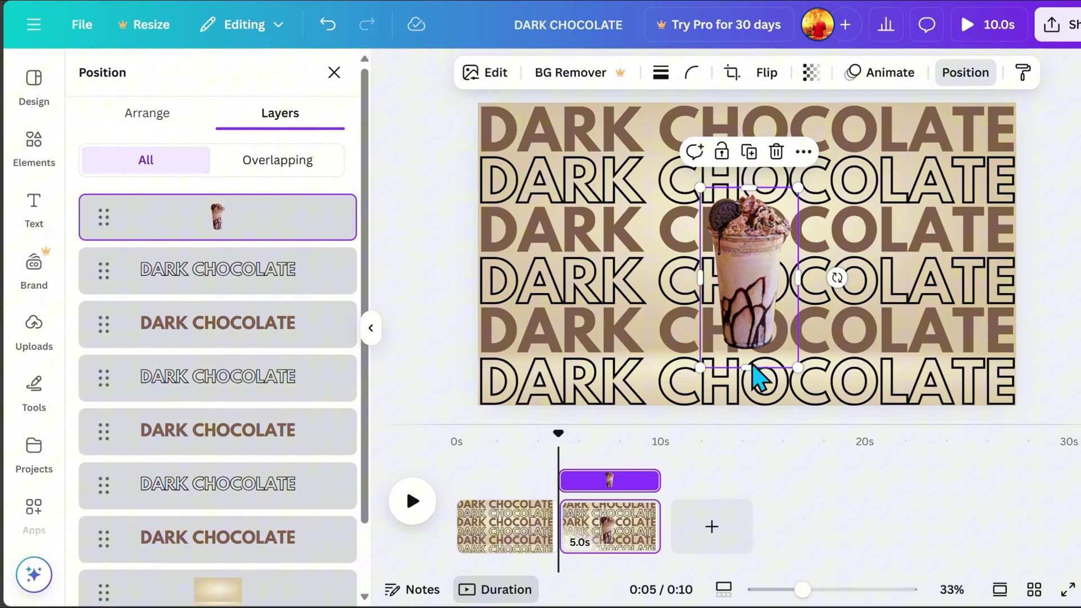
drag(753, 366, 754, 356)
drag(798, 186, 865, 76)
drag(700, 356, 673, 402)
drag(754, 347, 776, 363)
- Duplicate page 2 as page 3 and place the broken Oreo halves upper-left of the milkshake
click(657, 423)
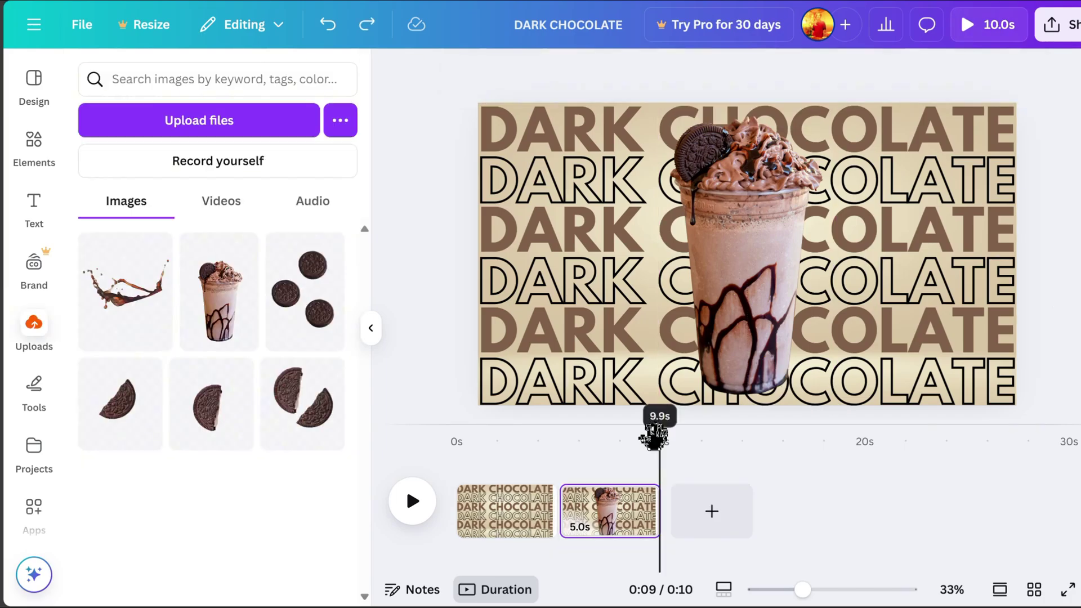
right_click(626, 525)
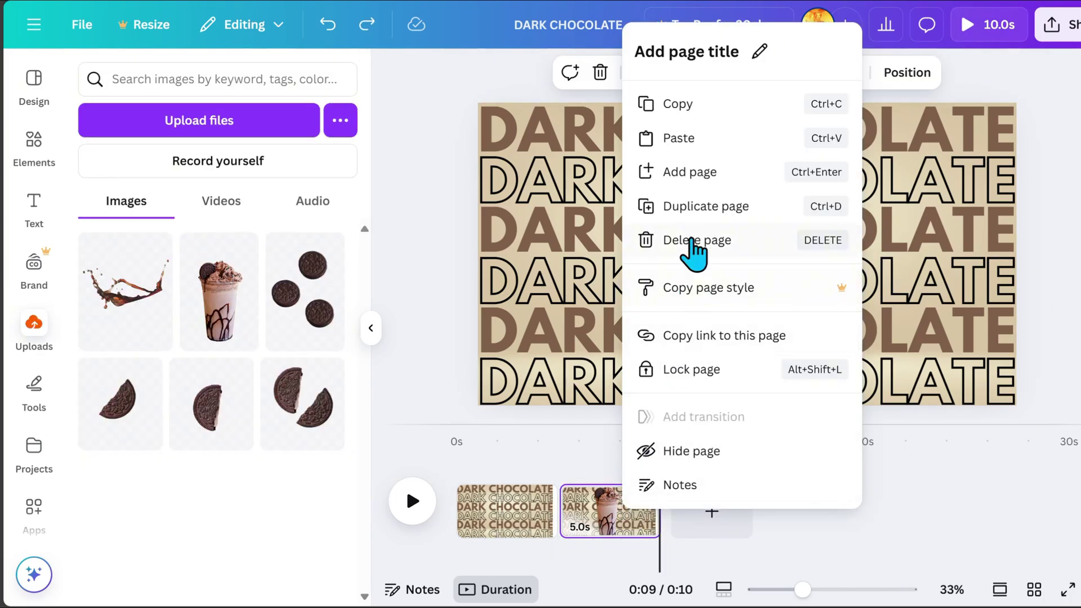
click(698, 207)
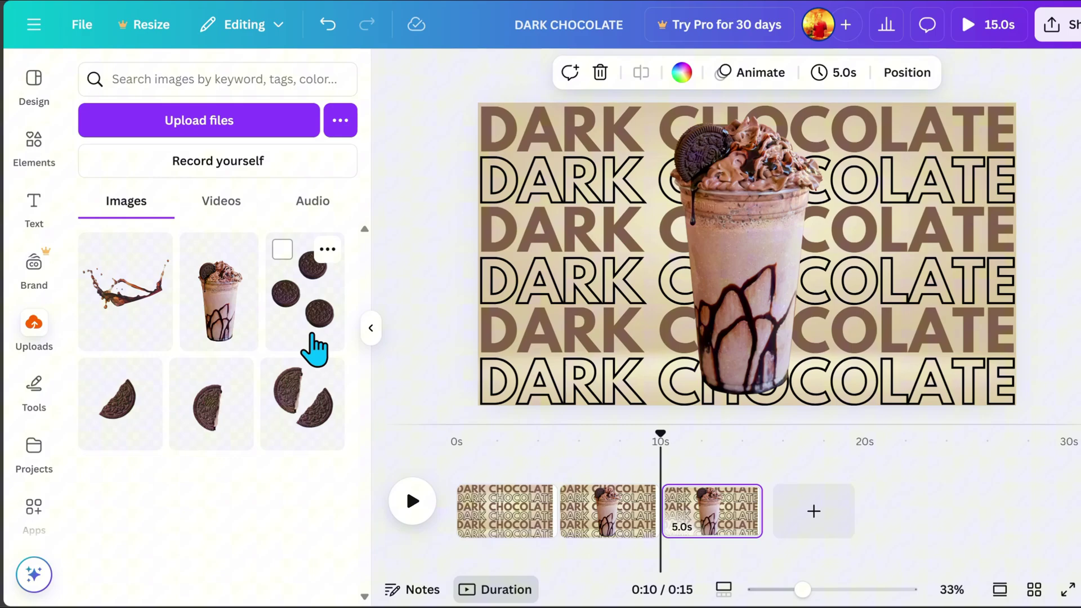
click(322, 444)
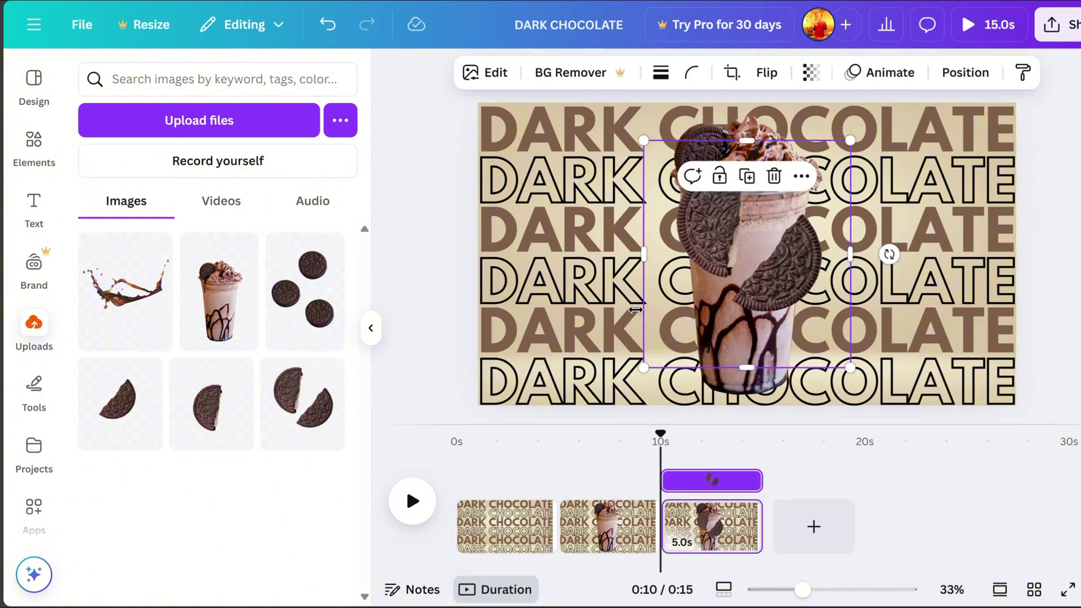
drag(850, 144, 776, 196)
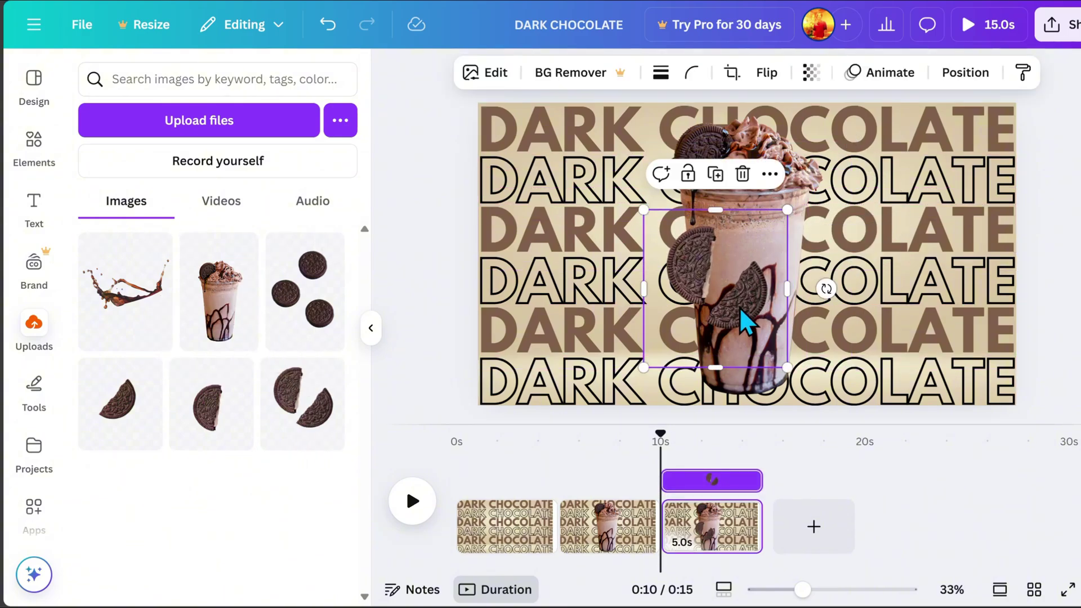
drag(743, 318, 684, 287)
- Add the three-Oreo image, shrink it and place it at the milkshake's lower right
click(304, 306)
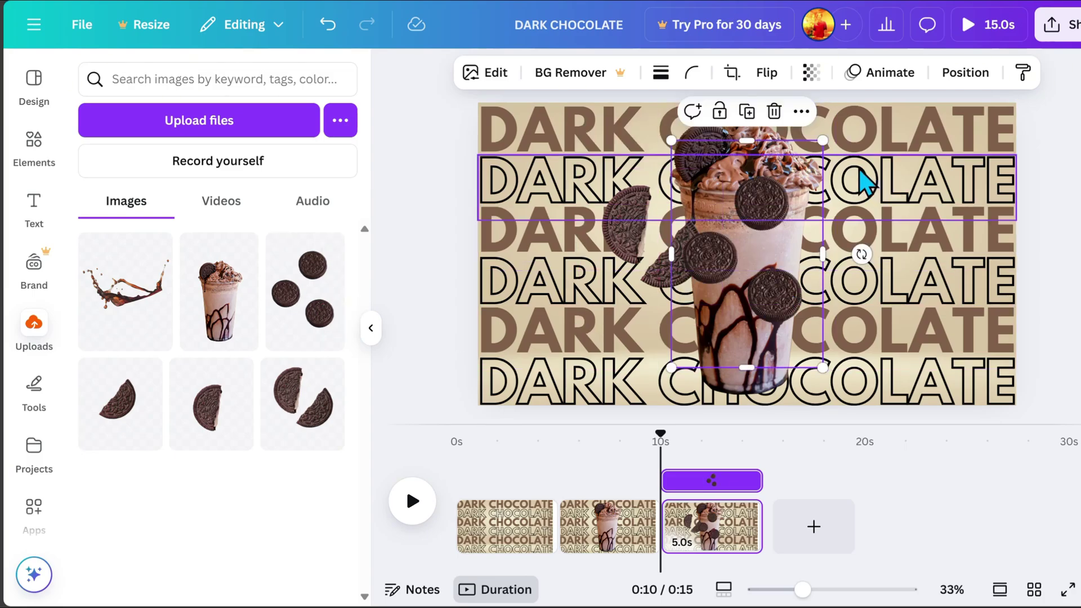
drag(771, 245, 822, 304)
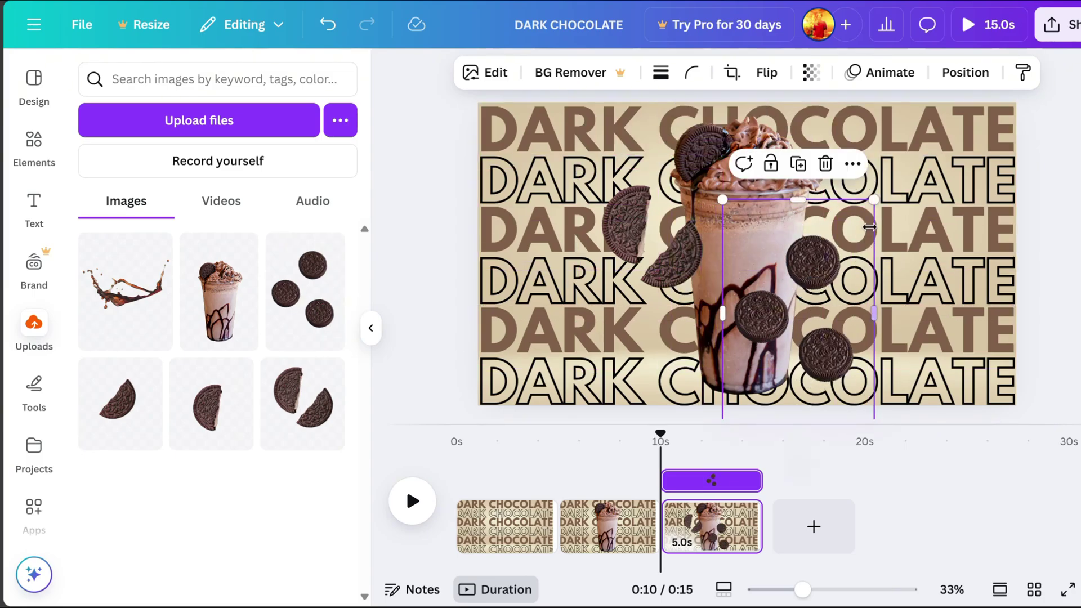
drag(874, 200, 849, 230)
drag(794, 314, 824, 303)
- Add a chocolate splash at the base, then duplicate it and rotate the copy to about 99°
click(125, 288)
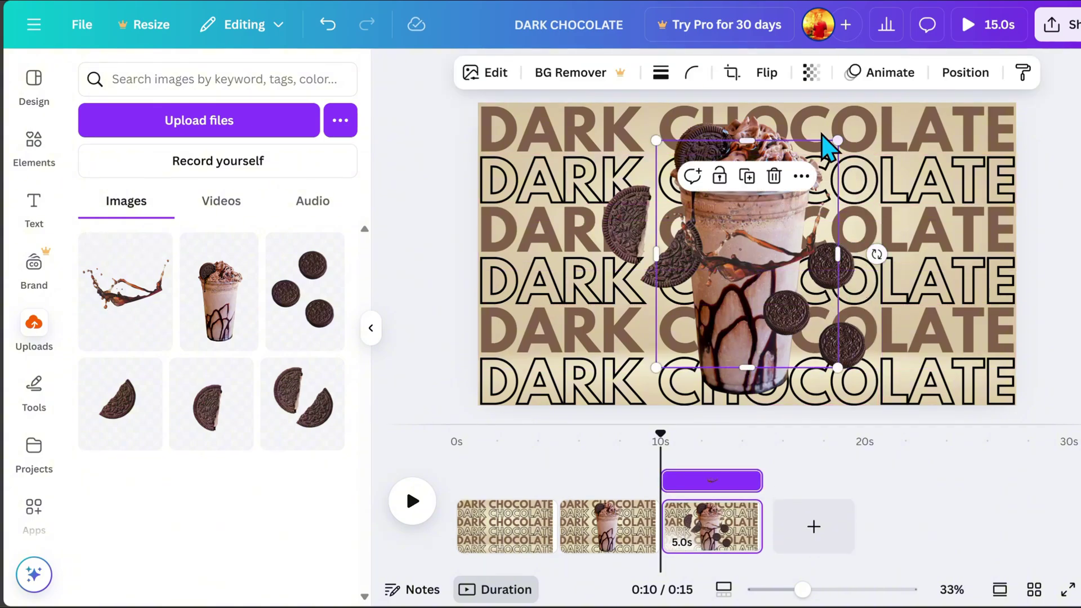
drag(746, 142, 755, 197)
drag(747, 368, 756, 297)
drag(747, 334, 793, 321)
click(683, 220)
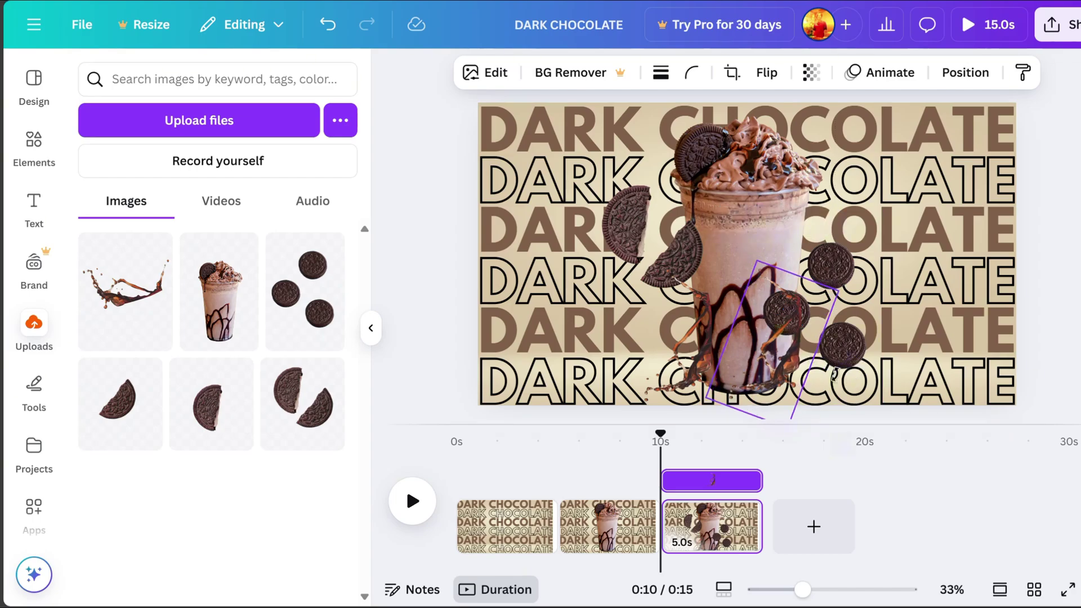
mouse_move(677, 307)
mouse_down()
mouse_move(670, 340)
mouse_move(667, 321)
mouse_up()
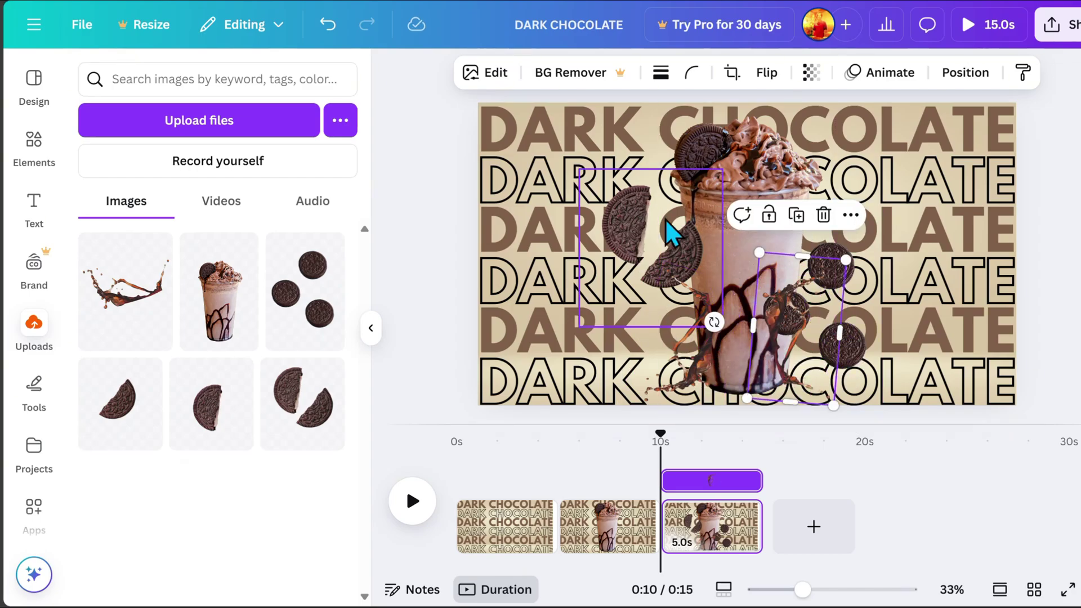
- Bring the milkshake to the top layer and enlarge both chocolate splashes behind it
click(960, 75)
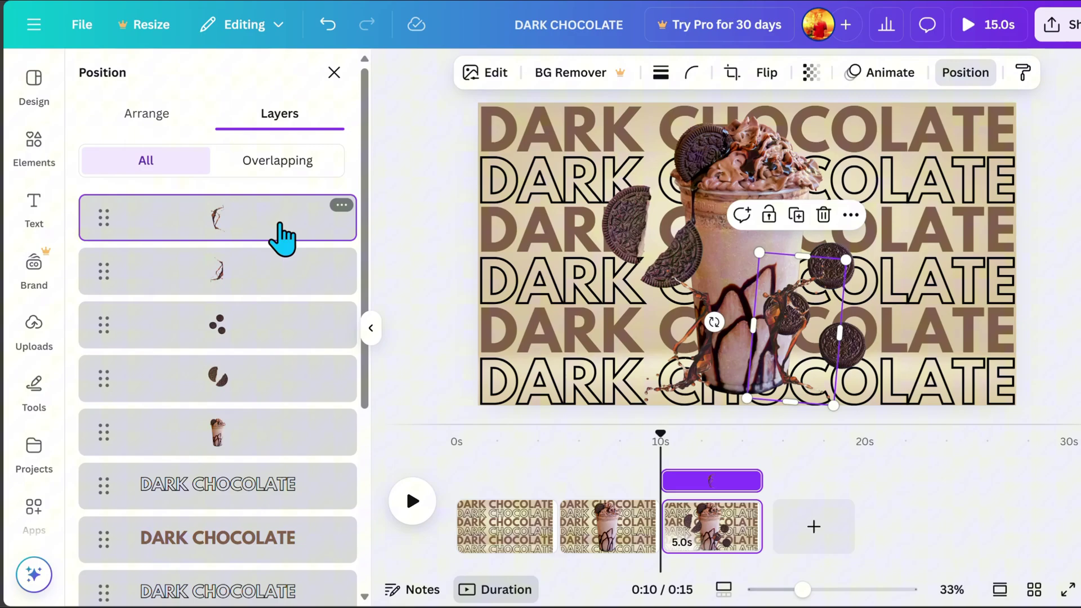
drag(253, 451, 253, 212)
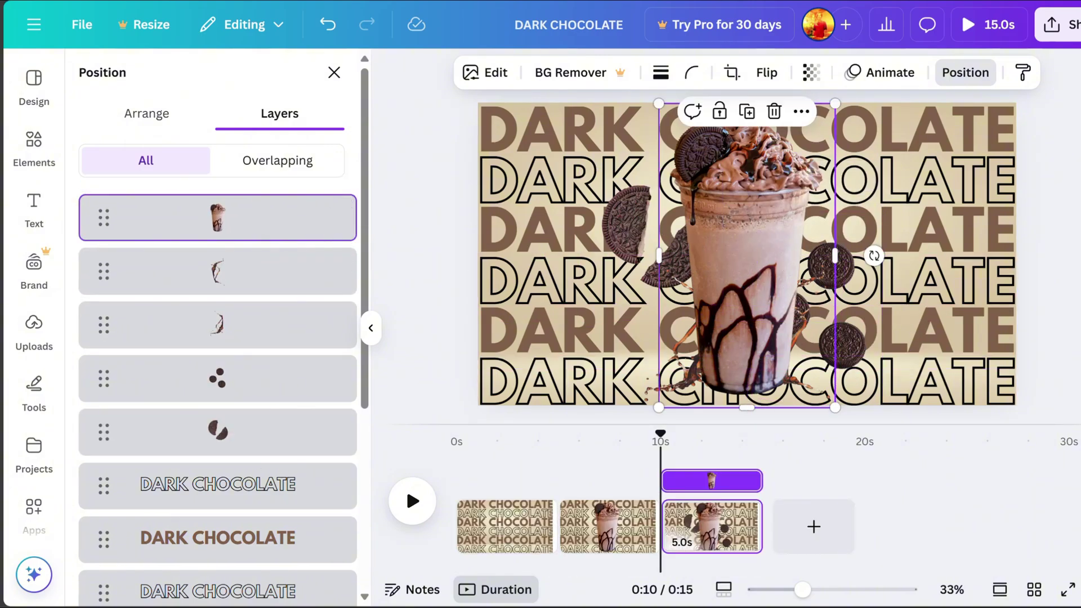
click(1050, 273)
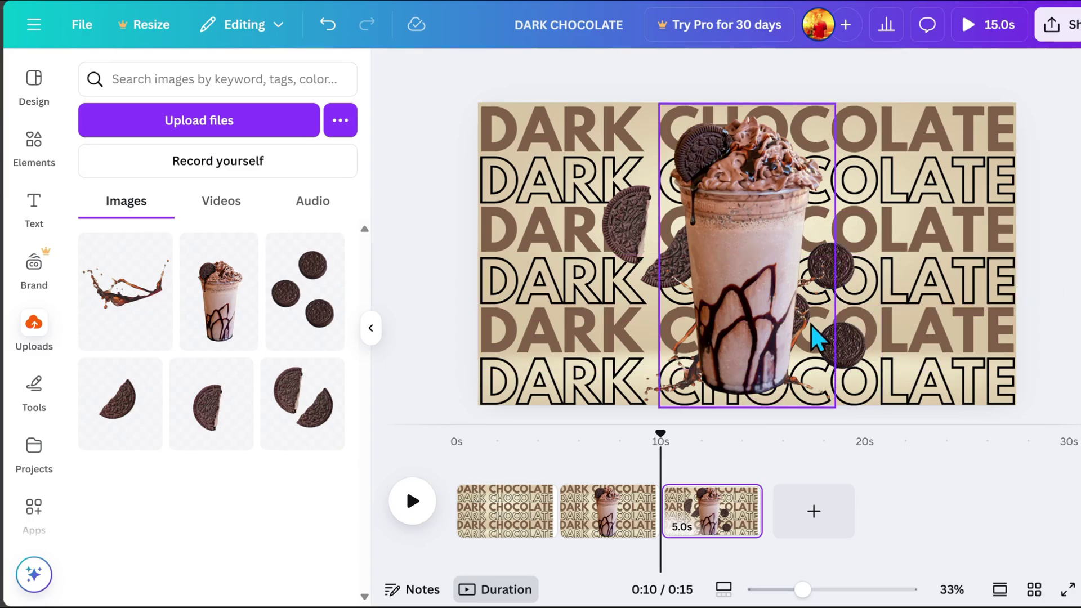
click(817, 338)
click(965, 72)
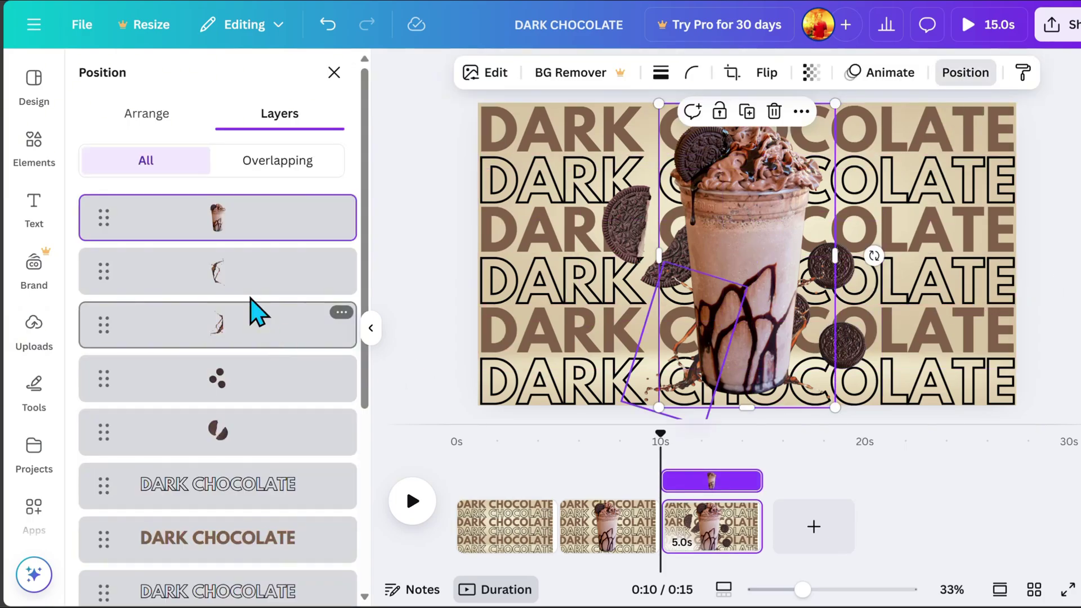
click(241, 284)
shift+click(259, 343)
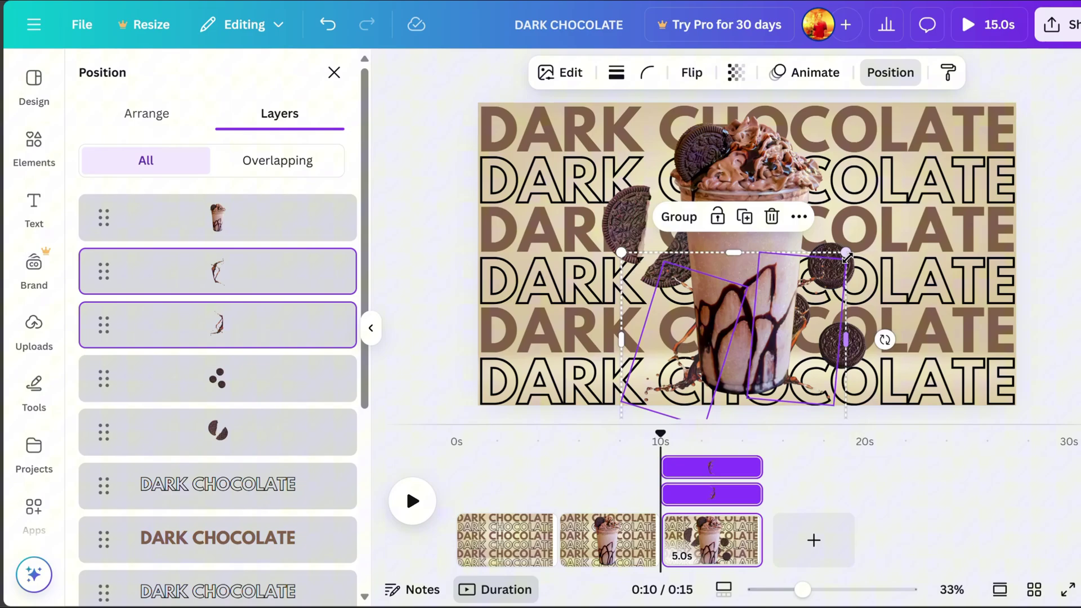
drag(848, 254, 913, 206)
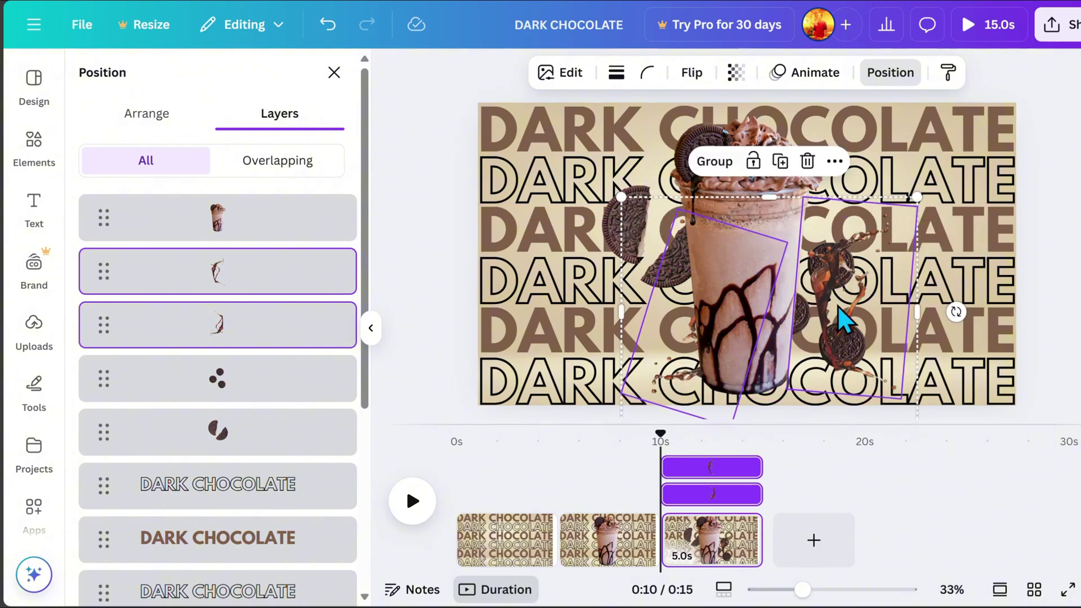
drag(844, 314, 794, 308)
- Raise the three-Oreo and Oreo-halves layers above the splashes
click(253, 394)
drag(253, 393, 253, 271)
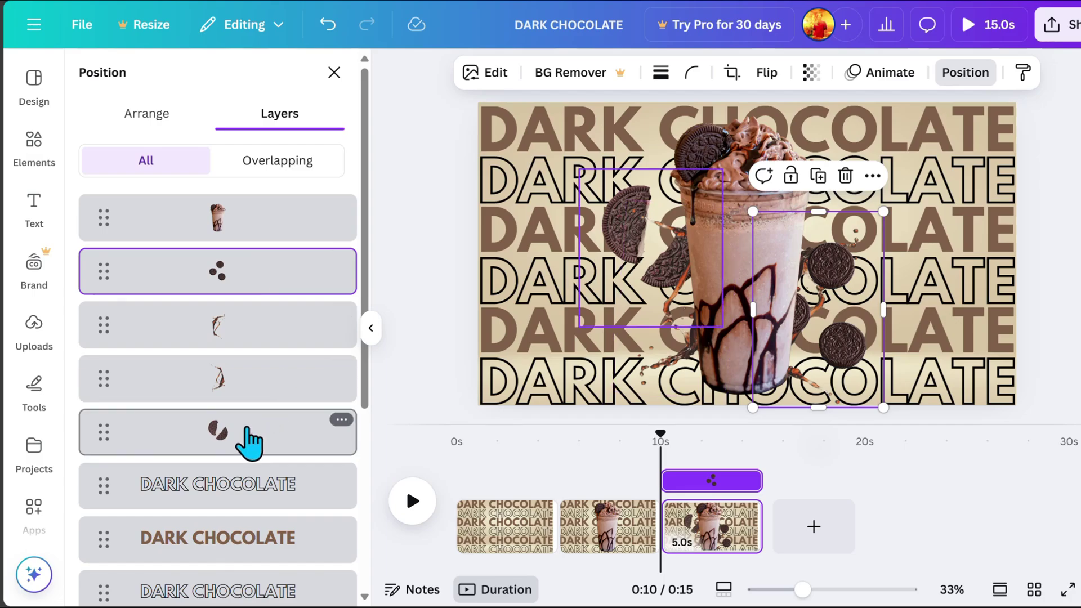
drag(248, 441, 256, 324)
click(728, 414)
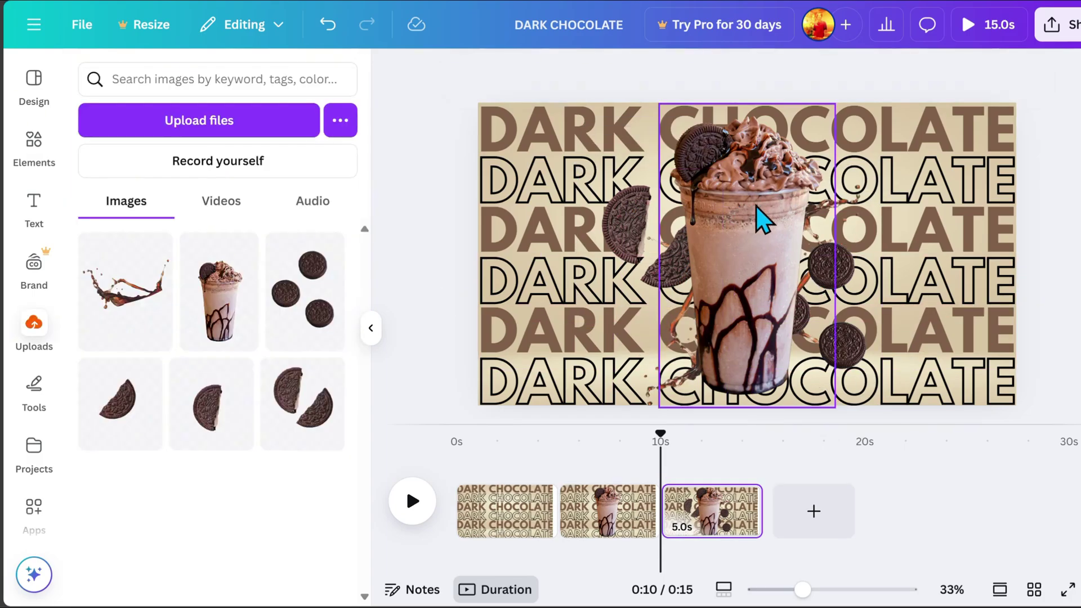
- Search Elements for 'coffee bean' and add the scattered coffee beans photo over the milkshake
click(35, 152)
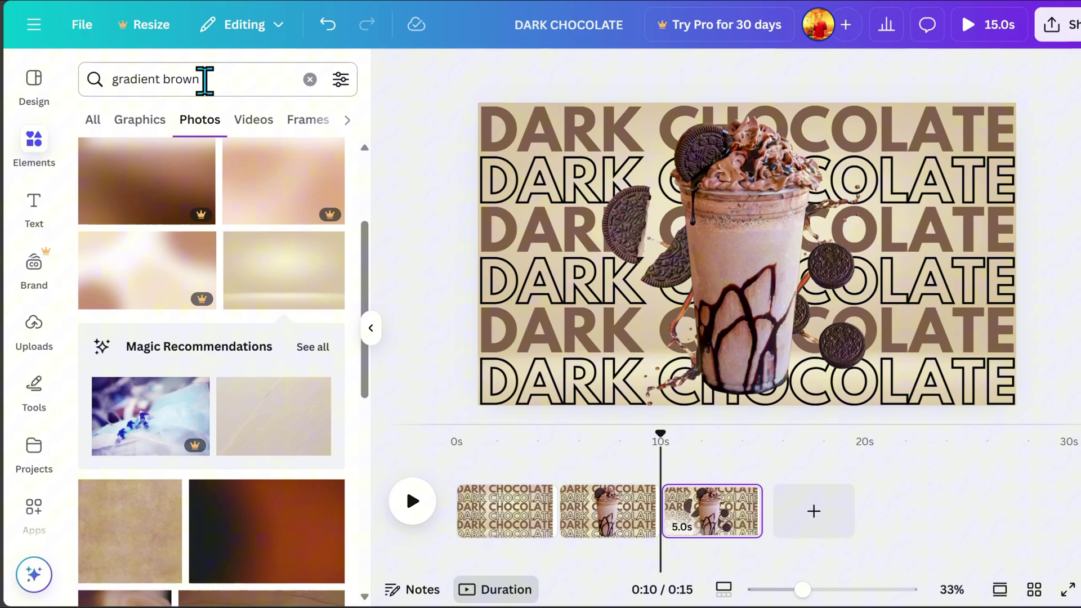
click(204, 79)
text(coffee bean)
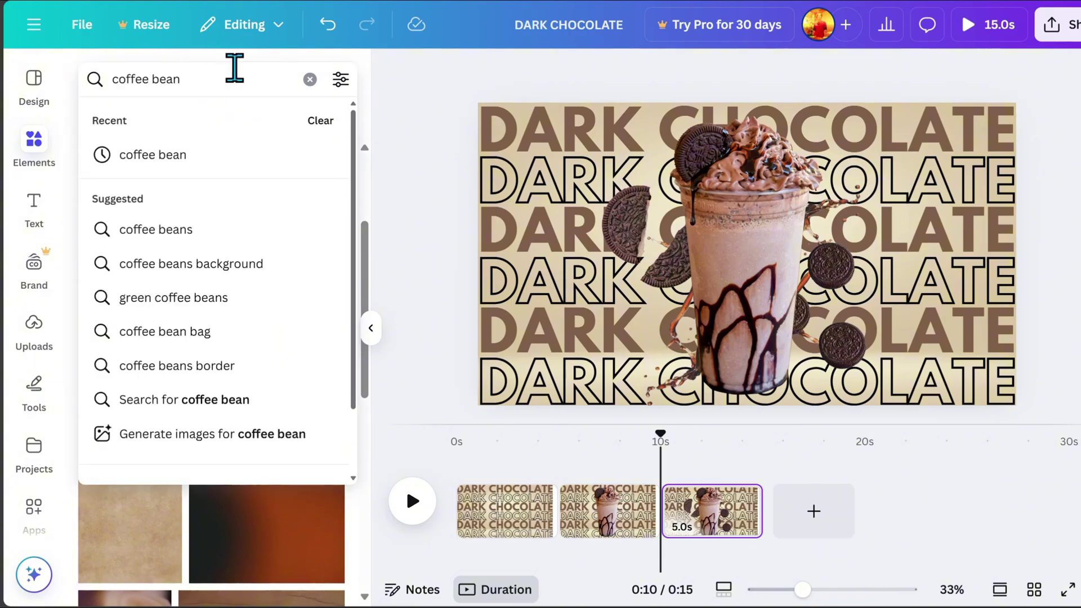
key(Return)
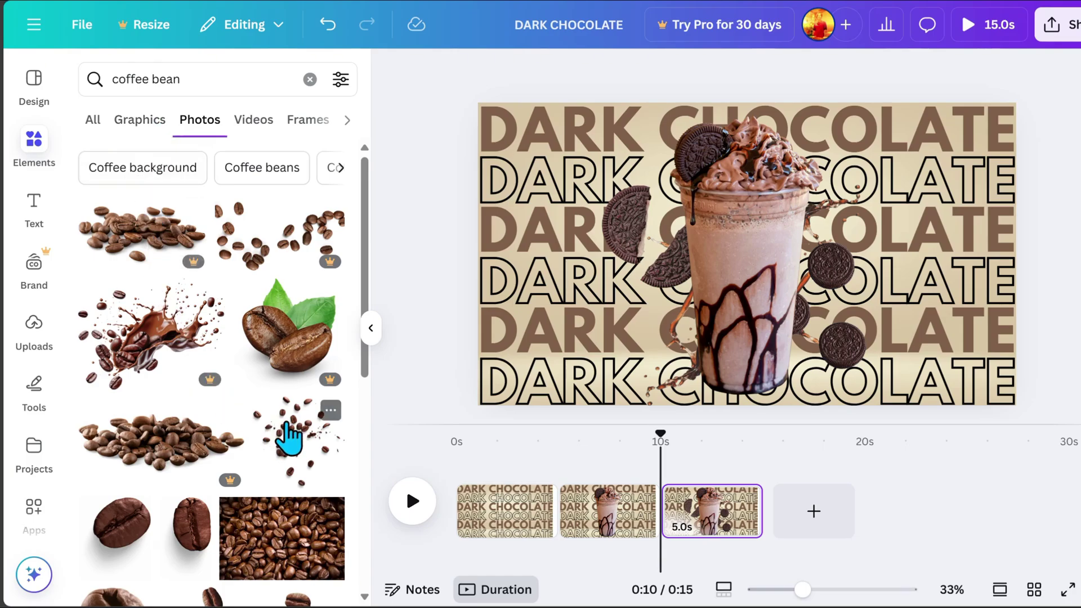
scroll(304, 479, down, 2)
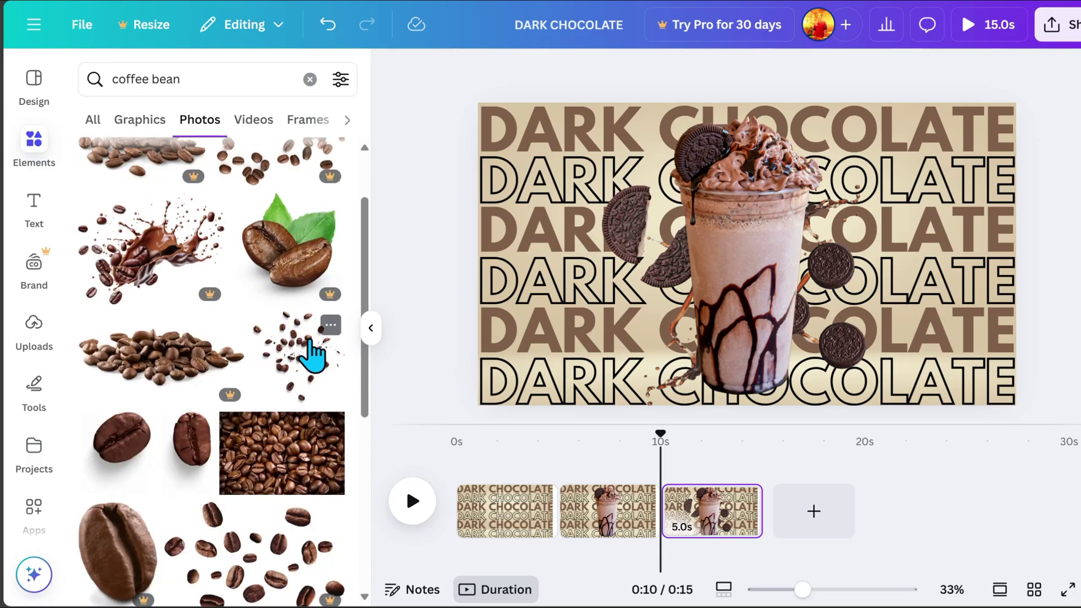
click(302, 358)
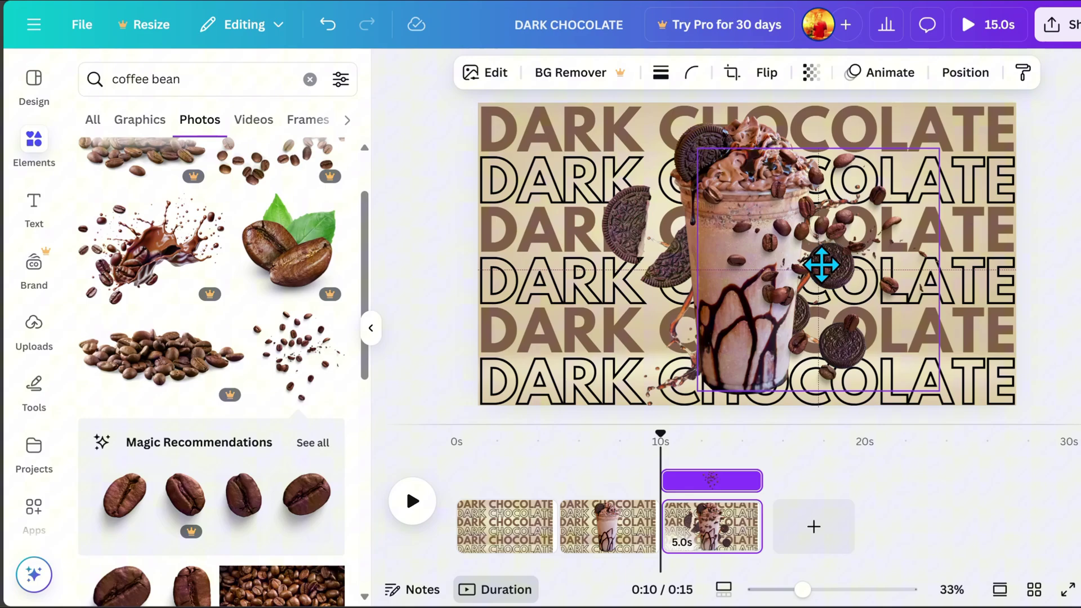
drag(822, 265, 757, 269)
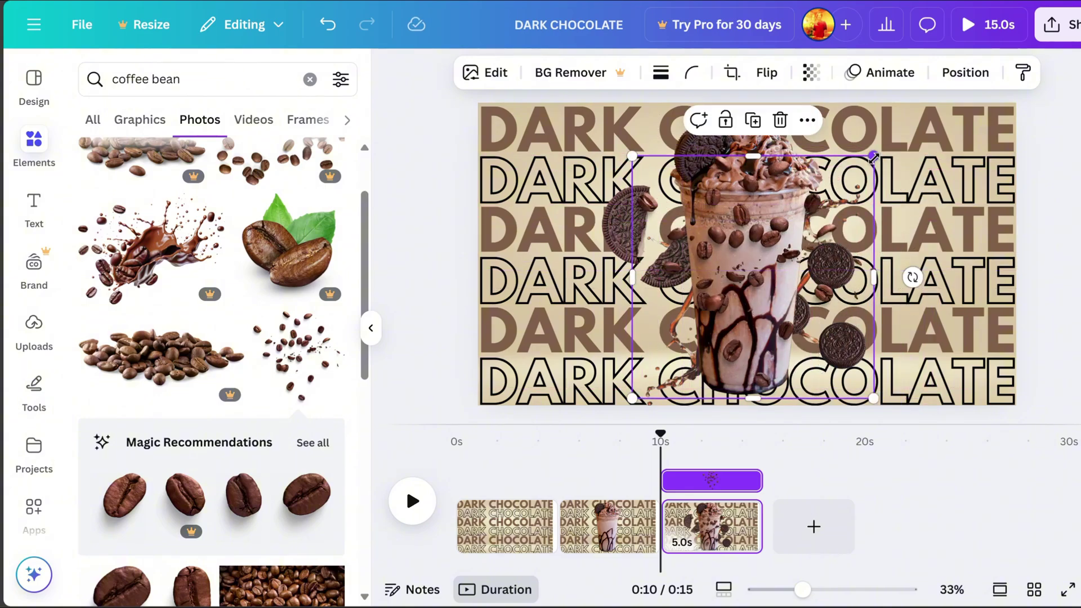
drag(873, 157, 952, 81)
drag(883, 203, 853, 220)
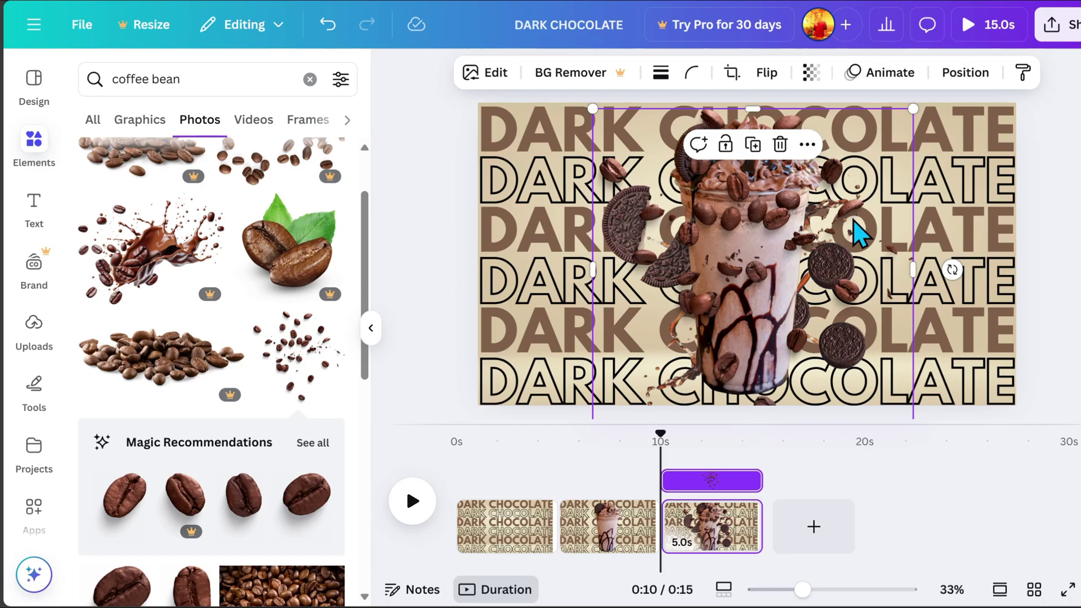
- Move the coffee-bean layer behind the milkshake, enlarge it and centre it on the page
click(962, 84)
drag(264, 230, 263, 505)
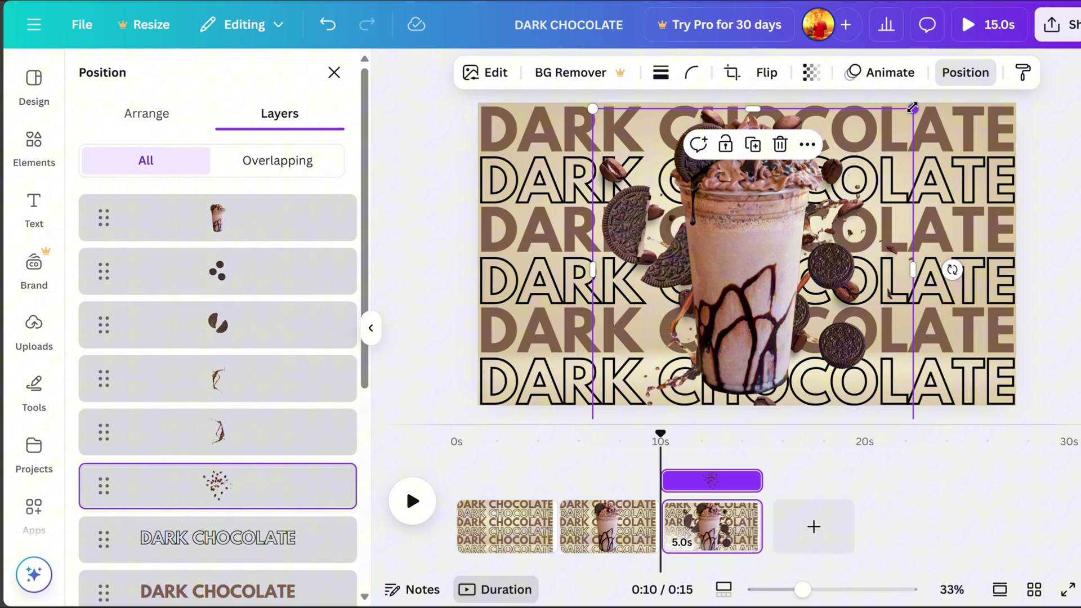
drag(912, 107, 897, 34)
drag(936, 164, 900, 181)
drag(660, 433, 614, 437)
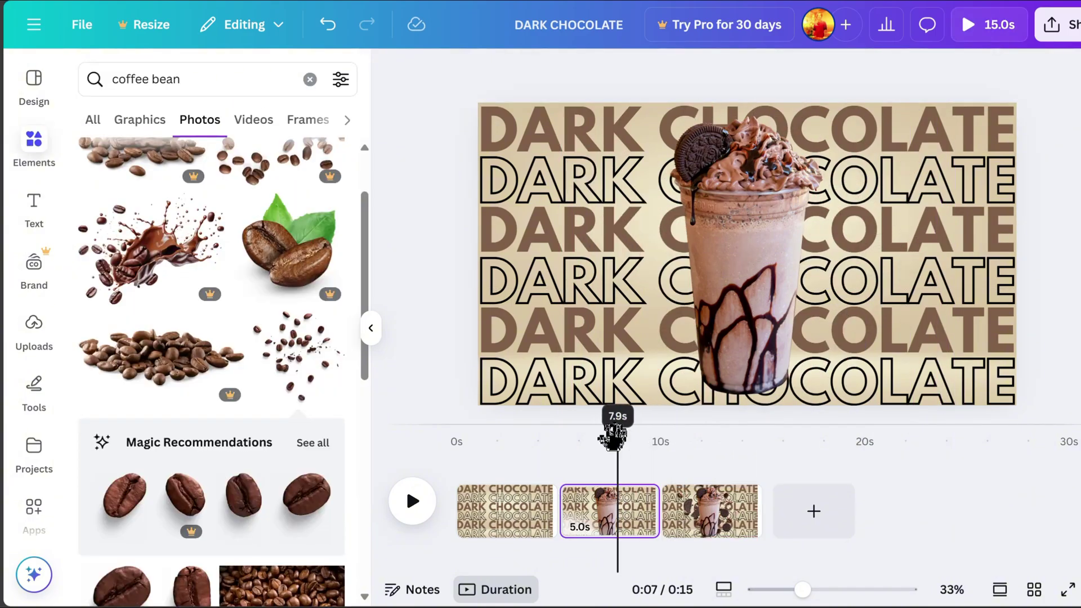
- Give the page 2 milkshake a Glow shadow at intensity 100
click(743, 309)
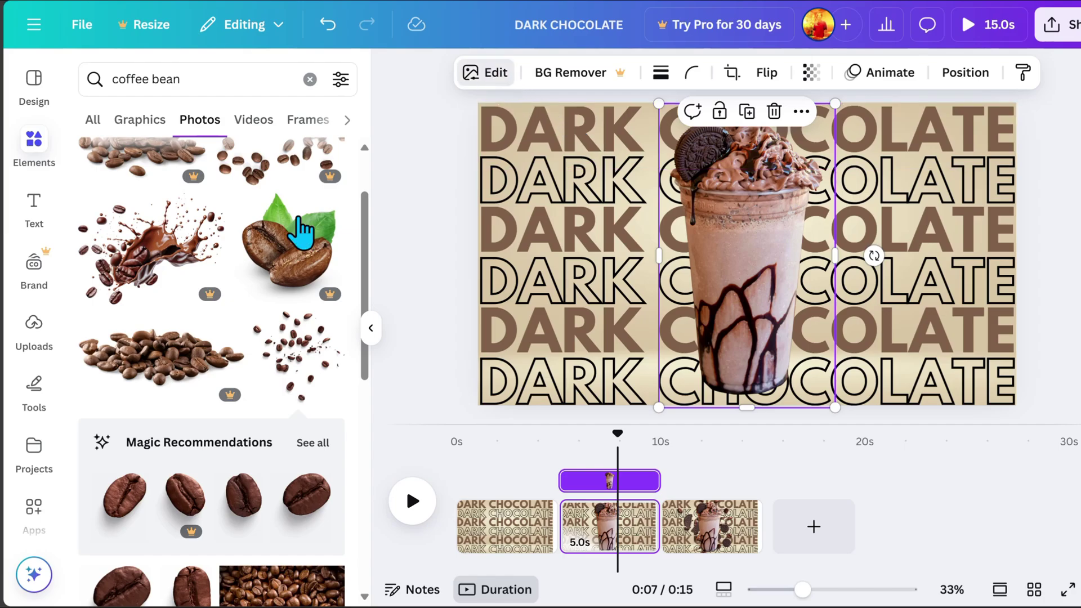
scroll(250, 445, down, 2)
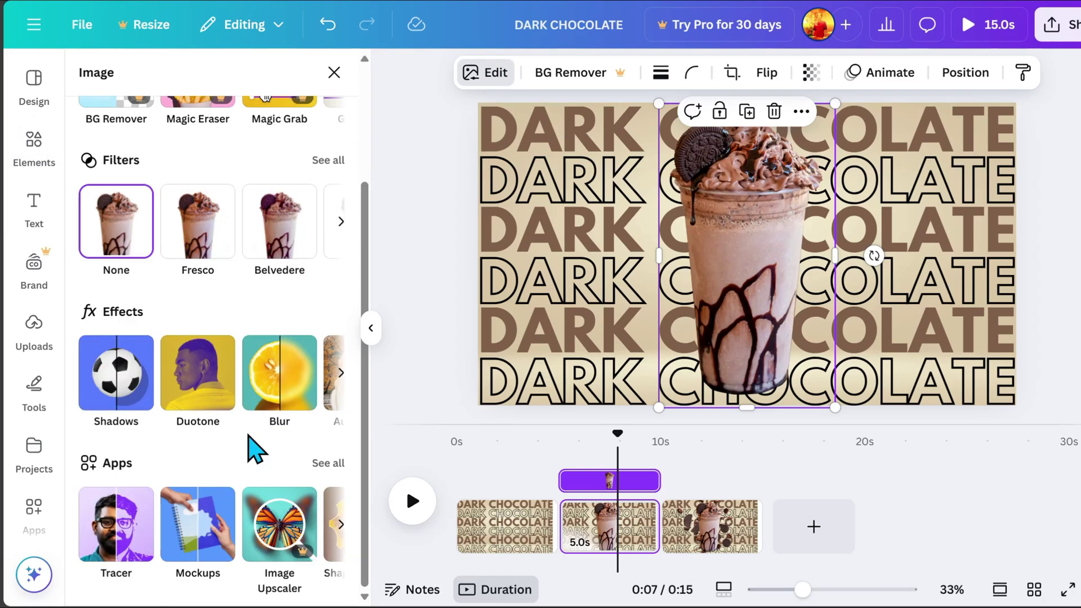
click(121, 394)
click(127, 286)
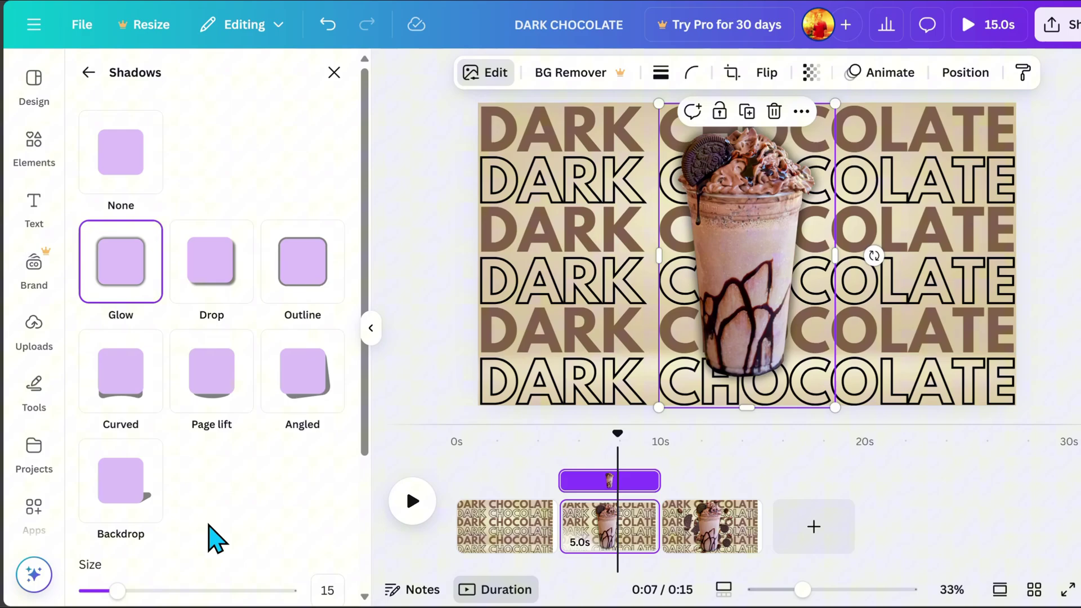
scroll(215, 539, down, 3)
drag(189, 575, 311, 572)
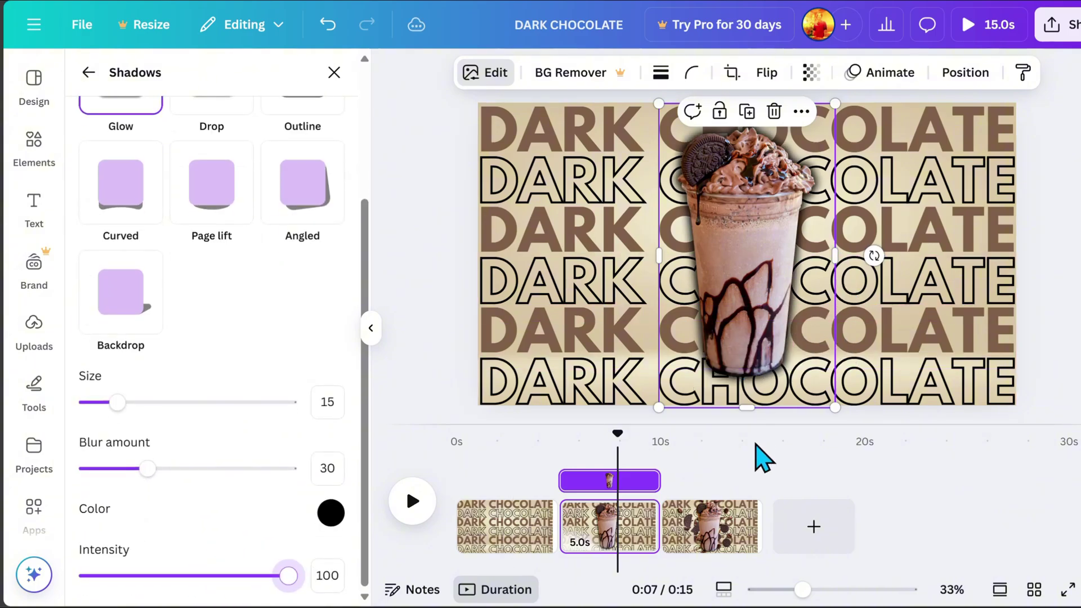
- Apply a Glow shadow to the page 3 milkshake and adjust its slider
drag(617, 433, 704, 433)
click(743, 270)
click(495, 72)
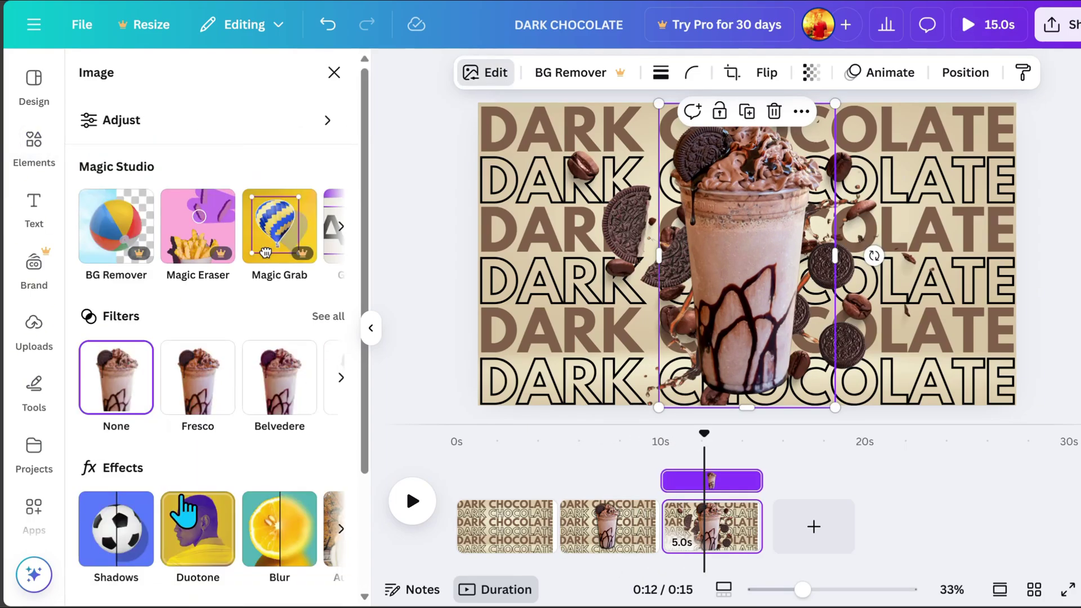
scroll(183, 517, down, 4)
click(116, 378)
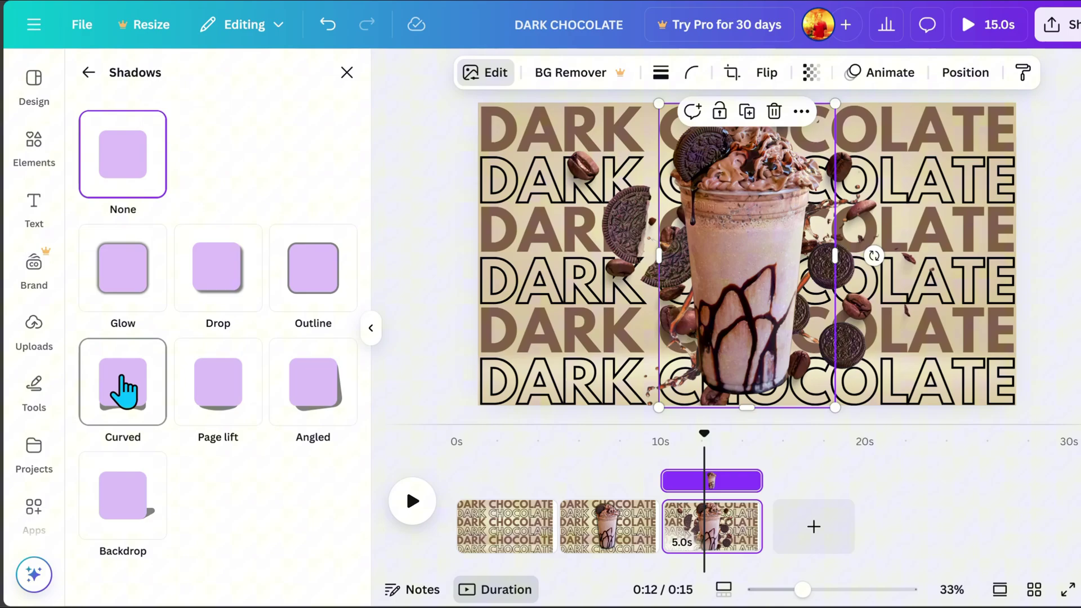
click(132, 281)
scroll(180, 458, down, 3)
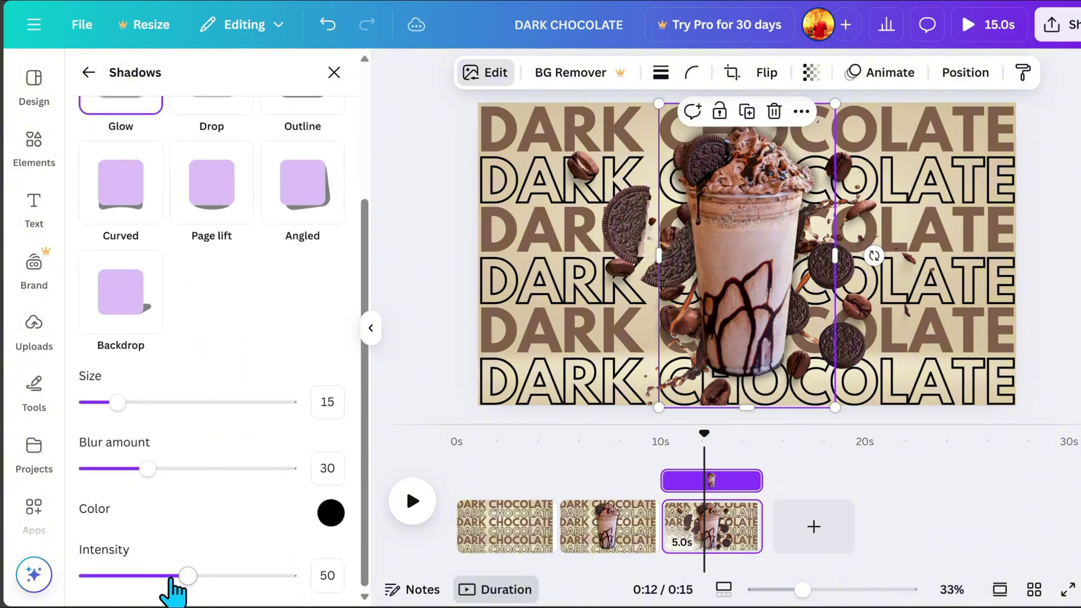
drag(181, 579, 369, 560)
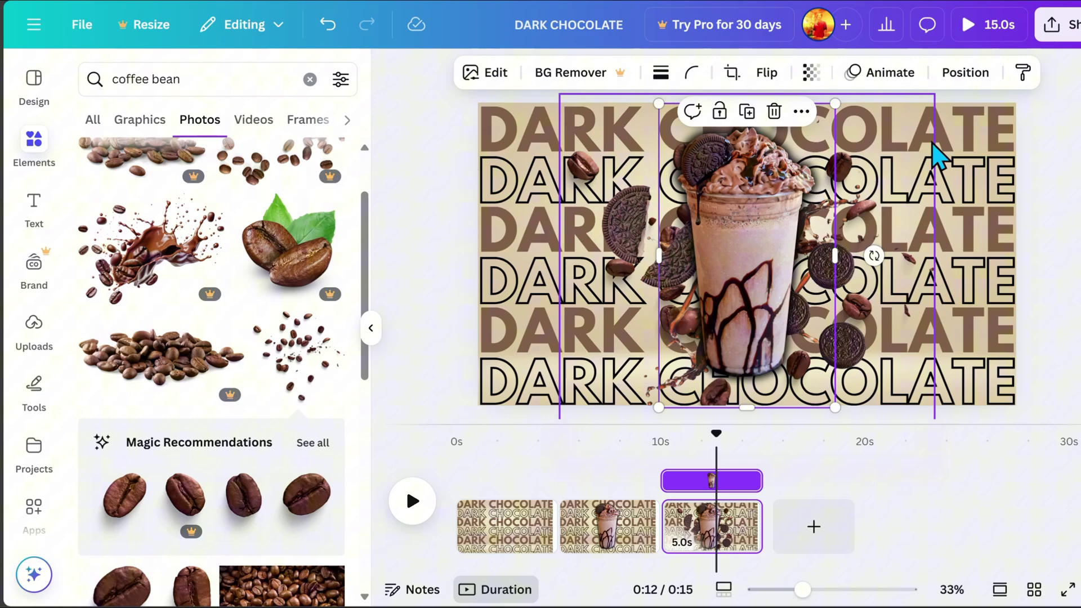
- Select the five cookie and bean layers and shrink them into a cluster behind the cup
click(965, 72)
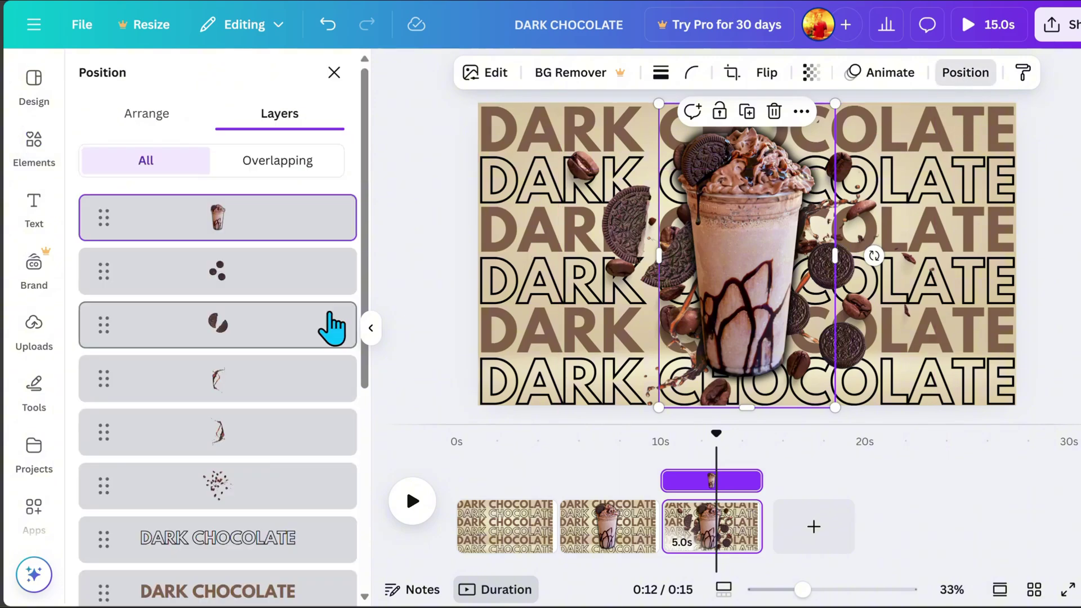
click(248, 287)
shift+click(254, 500)
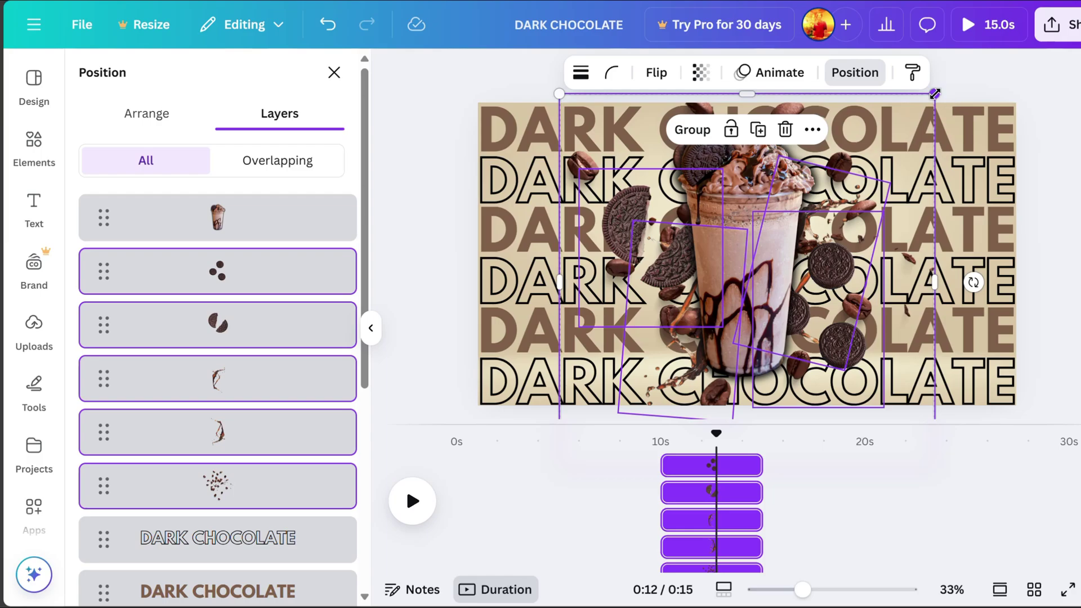
drag(934, 94, 666, 363)
drag(617, 400, 751, 270)
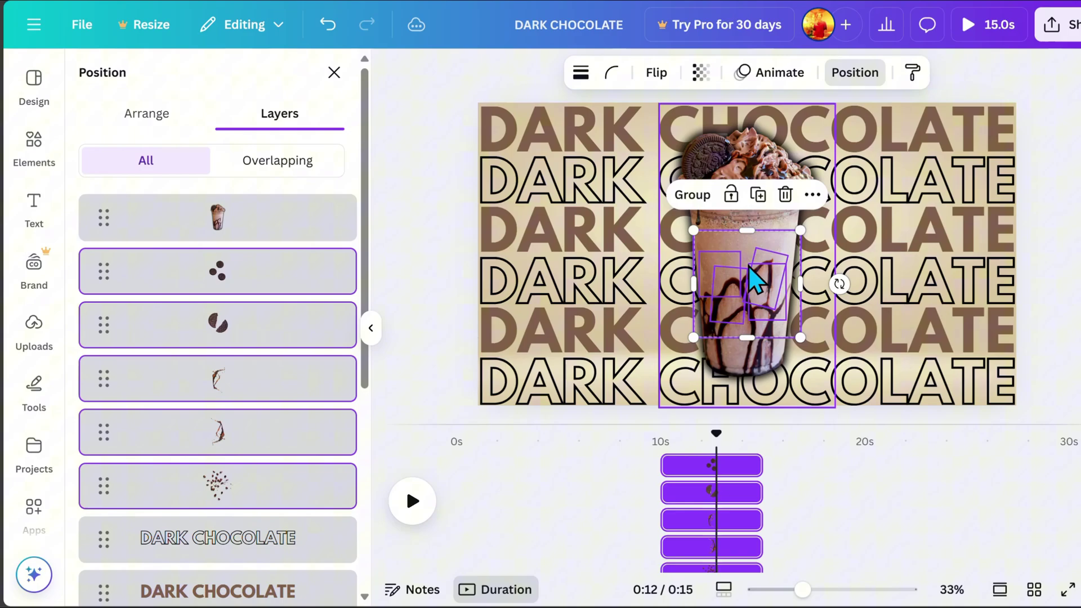
drag(800, 230, 794, 237)
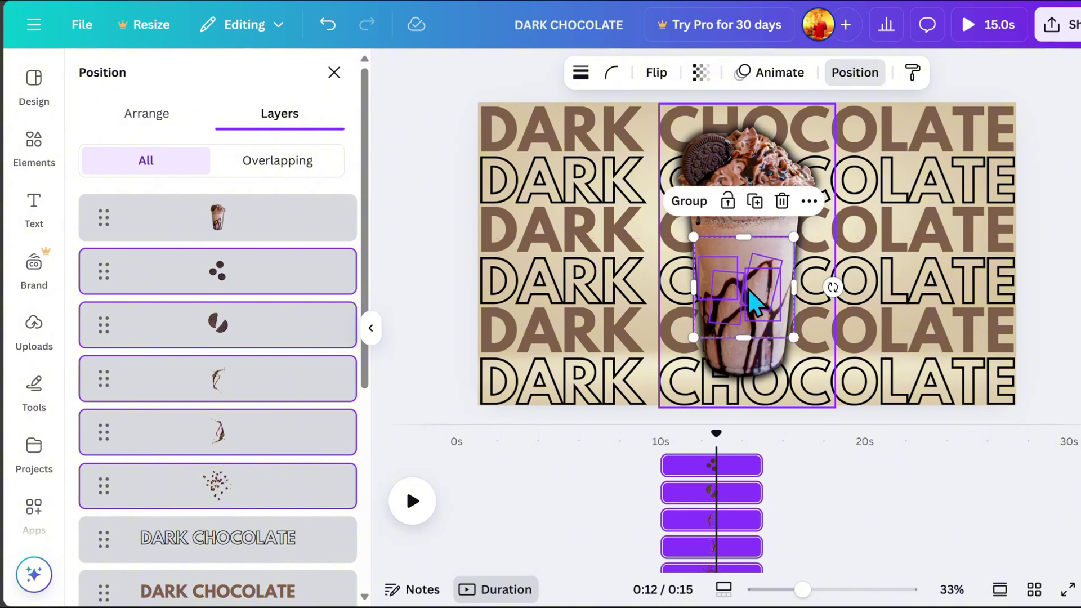
mouse_move(752, 288)
mouse_down()
mouse_move(754, 275)
mouse_move(756, 285)
mouse_up()
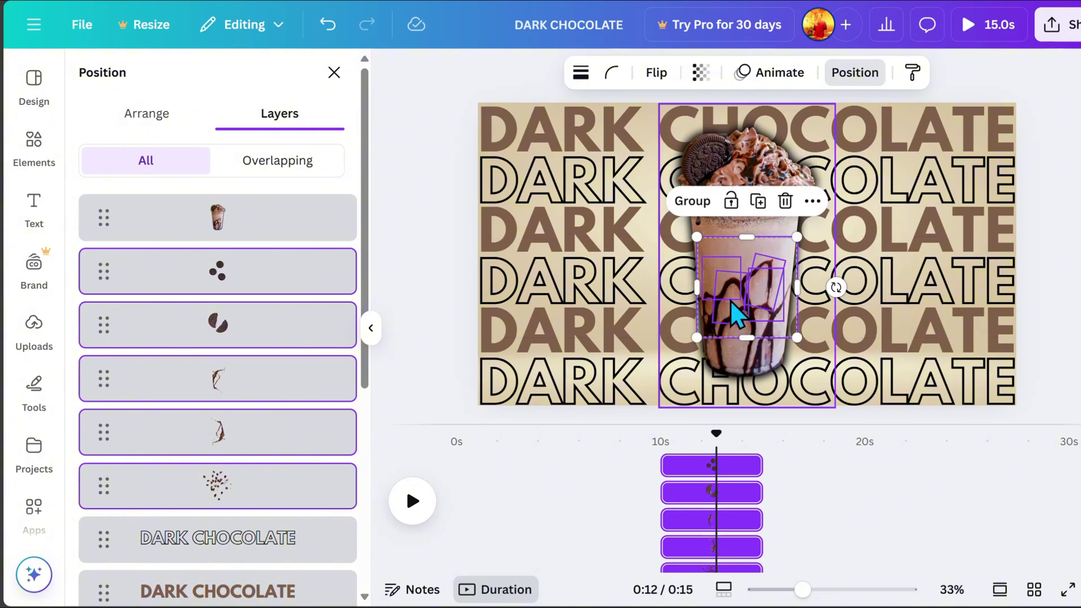
- Duplicate page 3 as a fourth 5-second page
scroll(798, 498, down, 3)
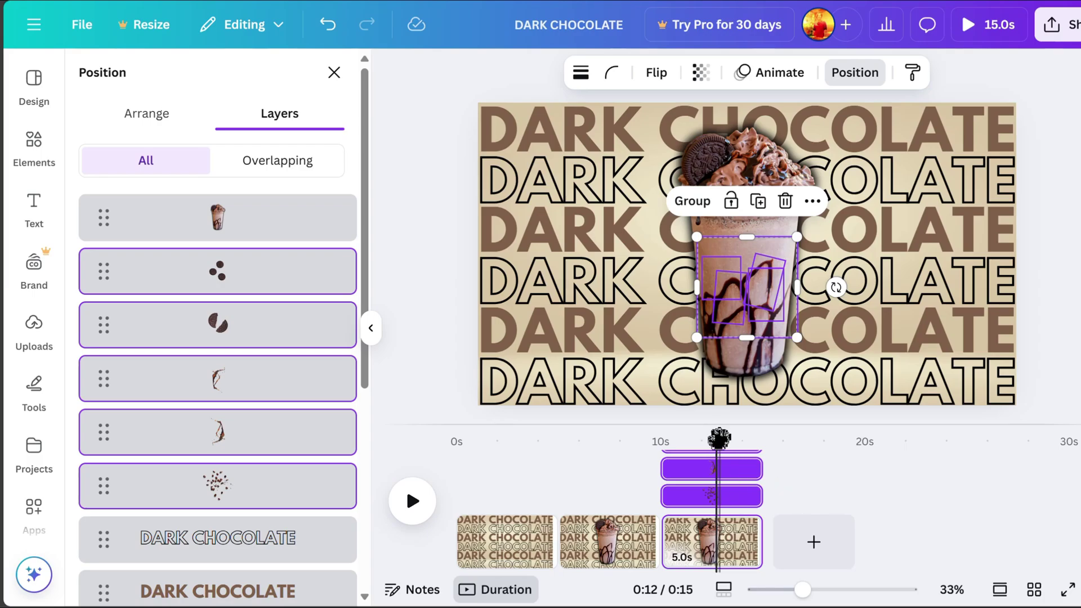
drag(718, 438, 728, 435)
right_click(733, 570)
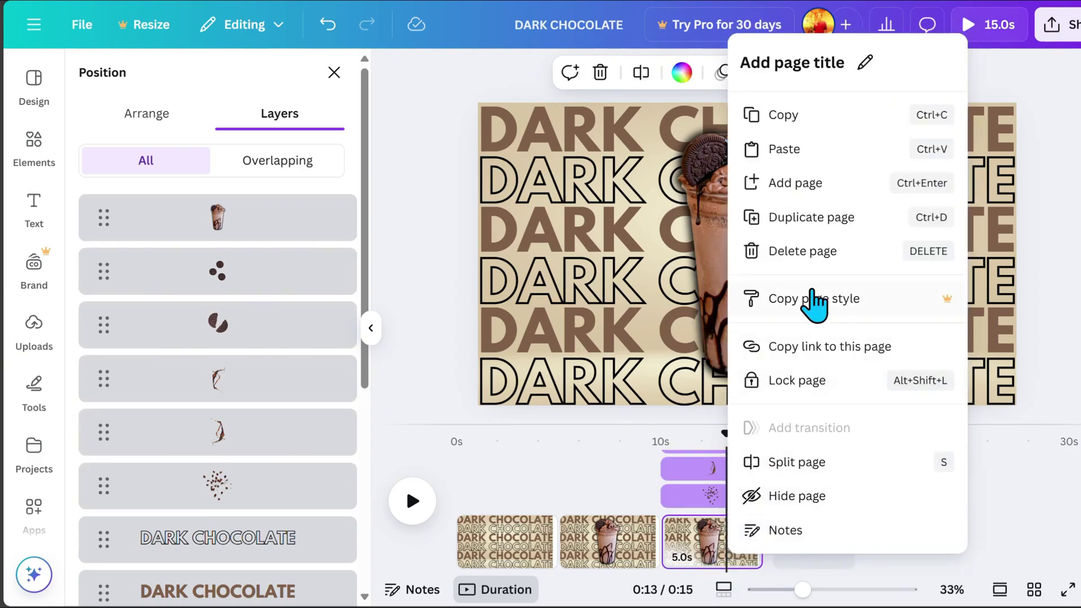
click(821, 222)
click(822, 467)
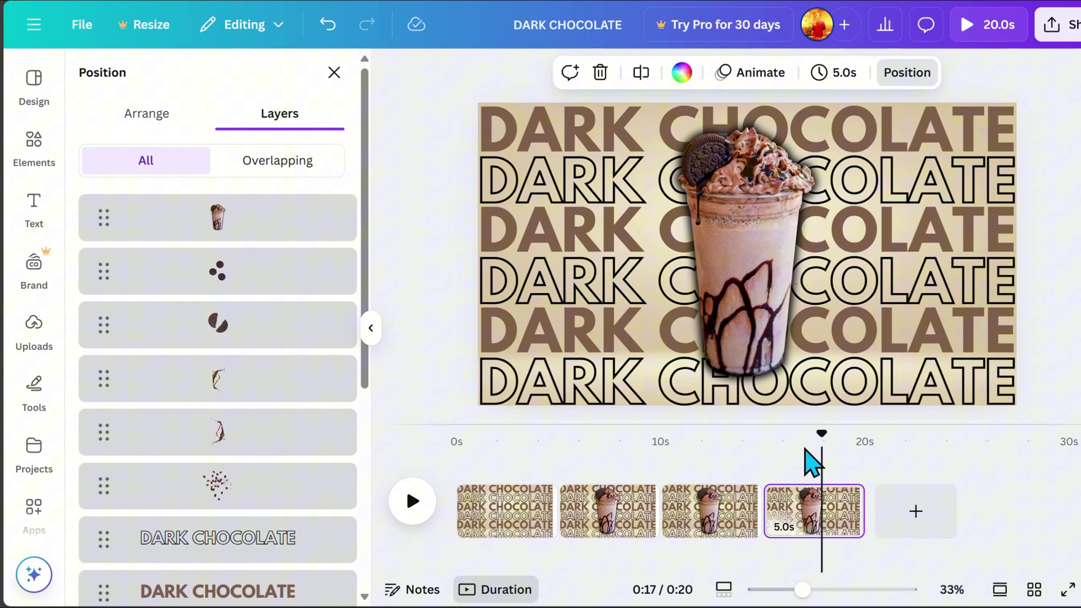
drag(822, 438, 809, 438)
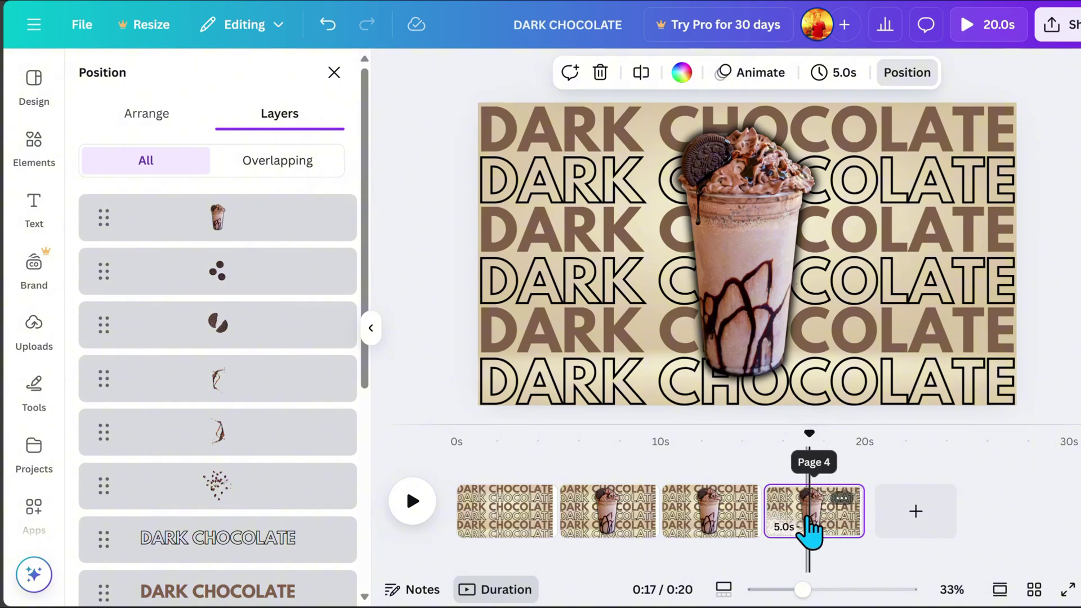
- Select the five cookie and bean layers on page four, enlarge them and spread them around the milkshake
click(217, 271)
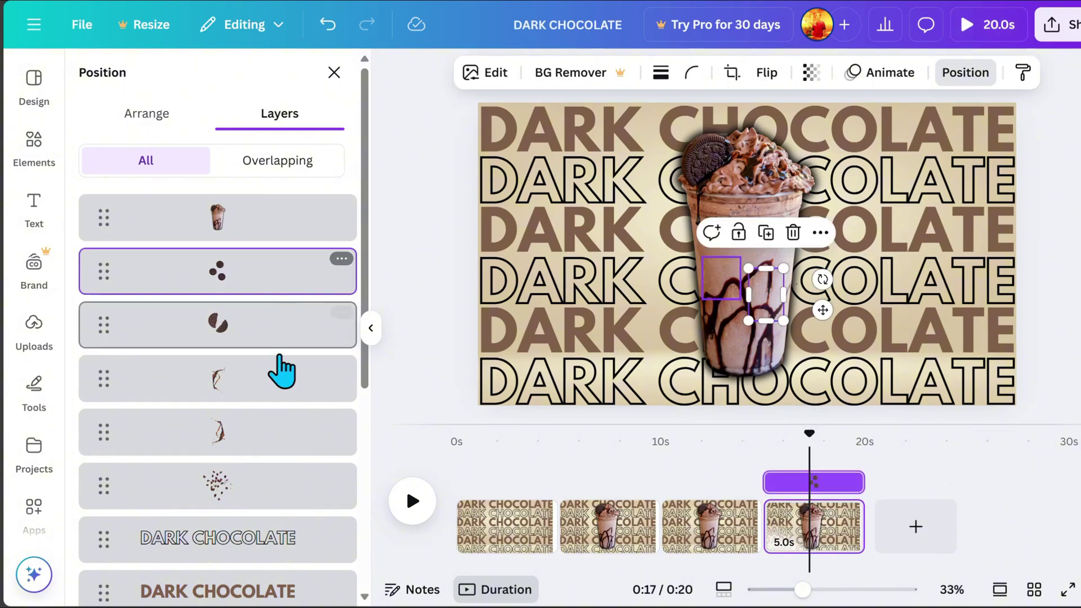
shift+click(265, 492)
drag(797, 237, 952, 87)
drag(958, 234, 849, 321)
drag(910, 118, 960, 92)
mouse_move(845, 270)
mouse_down()
mouse_move(828, 281)
mouse_move(831, 271)
mouse_up()
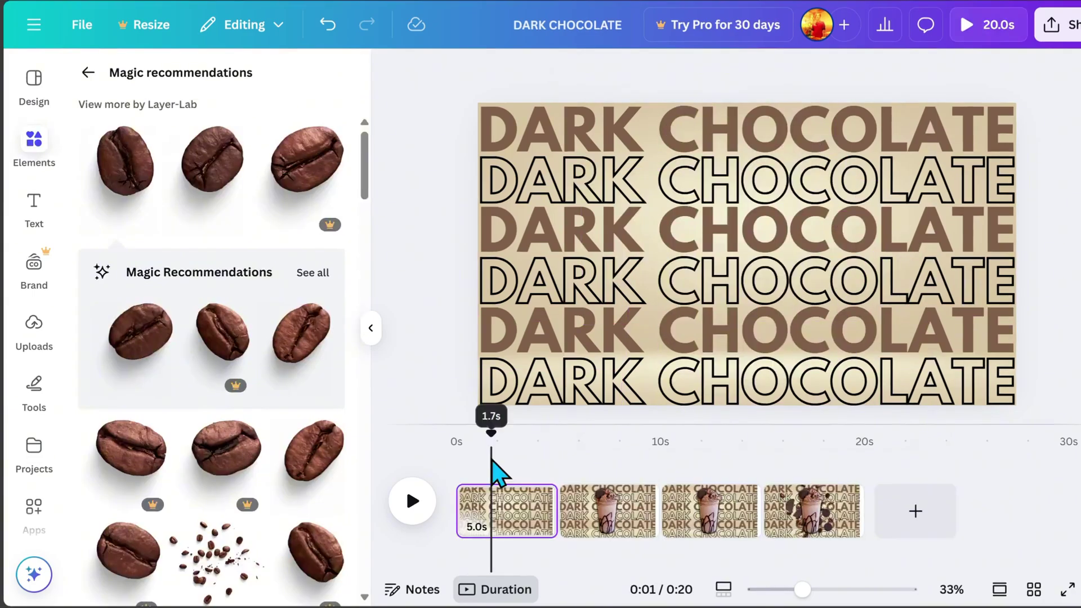
- Give the six DARK CHOCOLATE text lines on page one a Scrapbook animation set to On enter
drag(1056, 397, 831, 136)
click(949, 73)
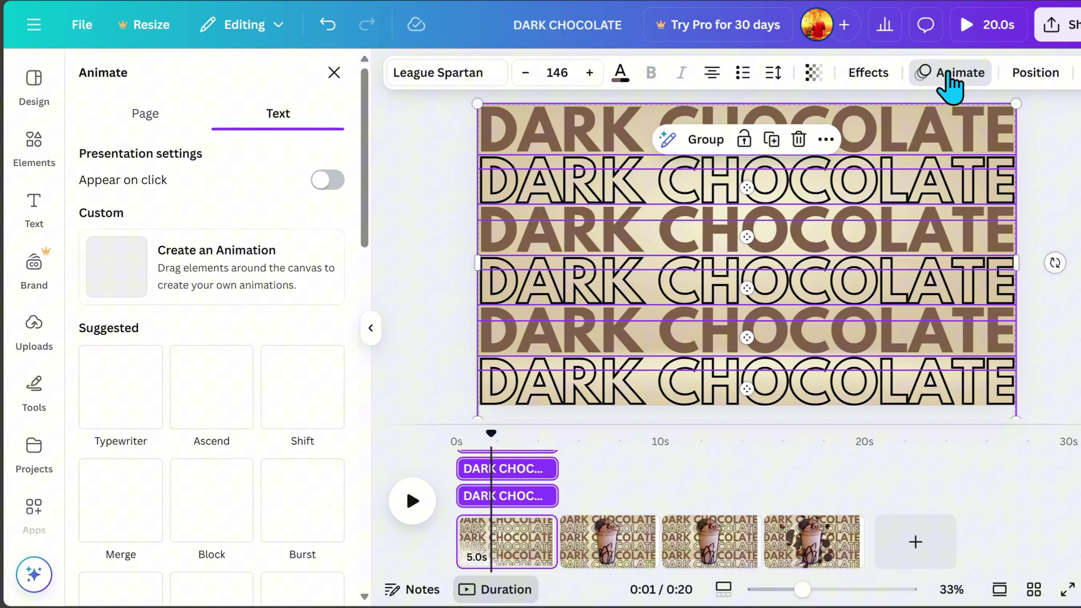
scroll(349, 422, down, 12)
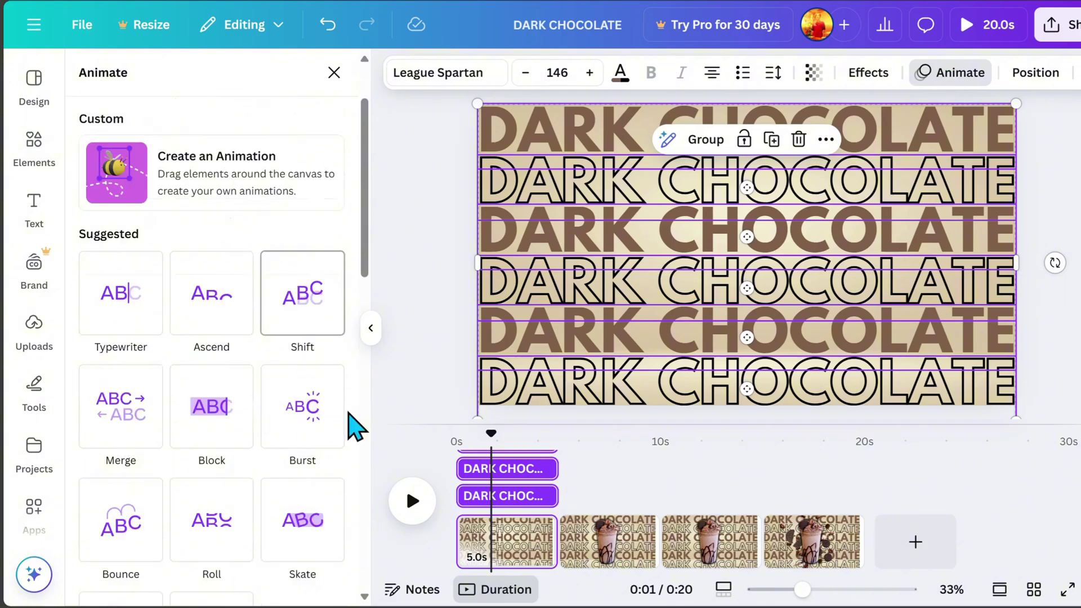
scroll(353, 446, down, 5)
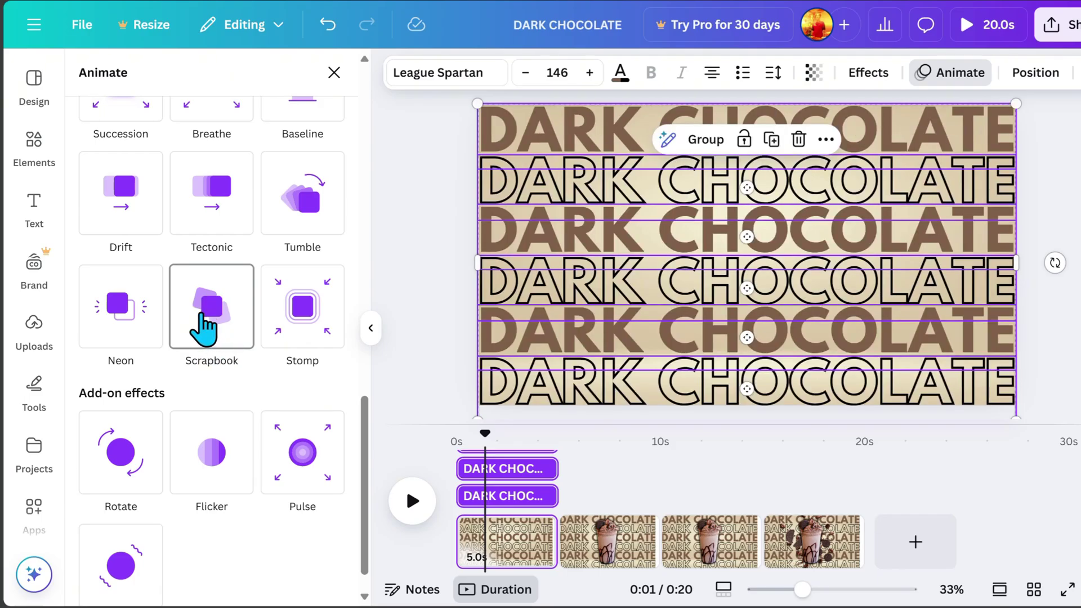
click(204, 330)
scroll(213, 349, down, 3)
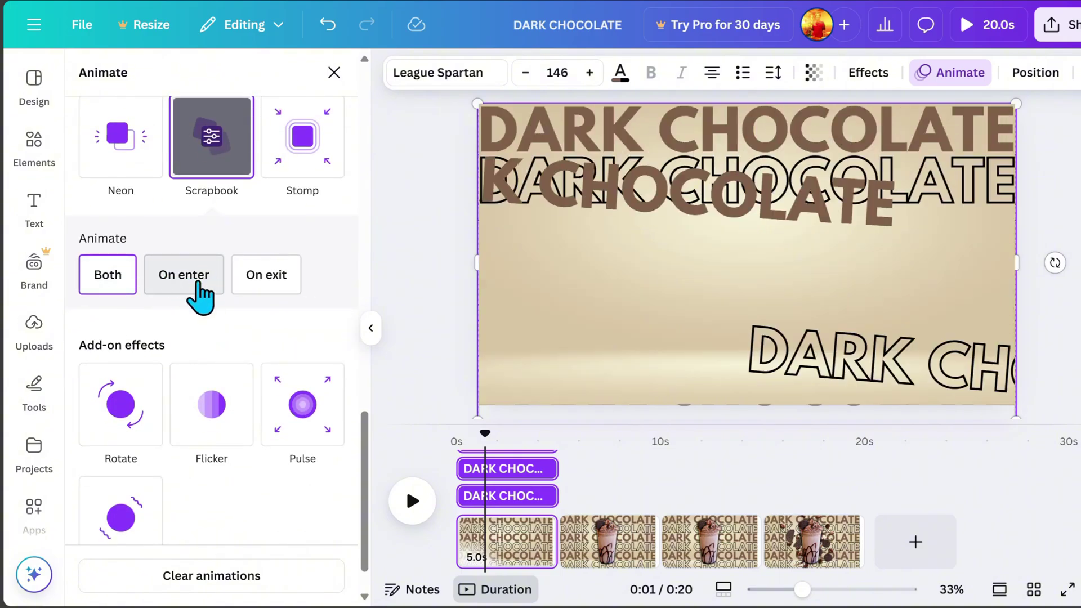
click(186, 275)
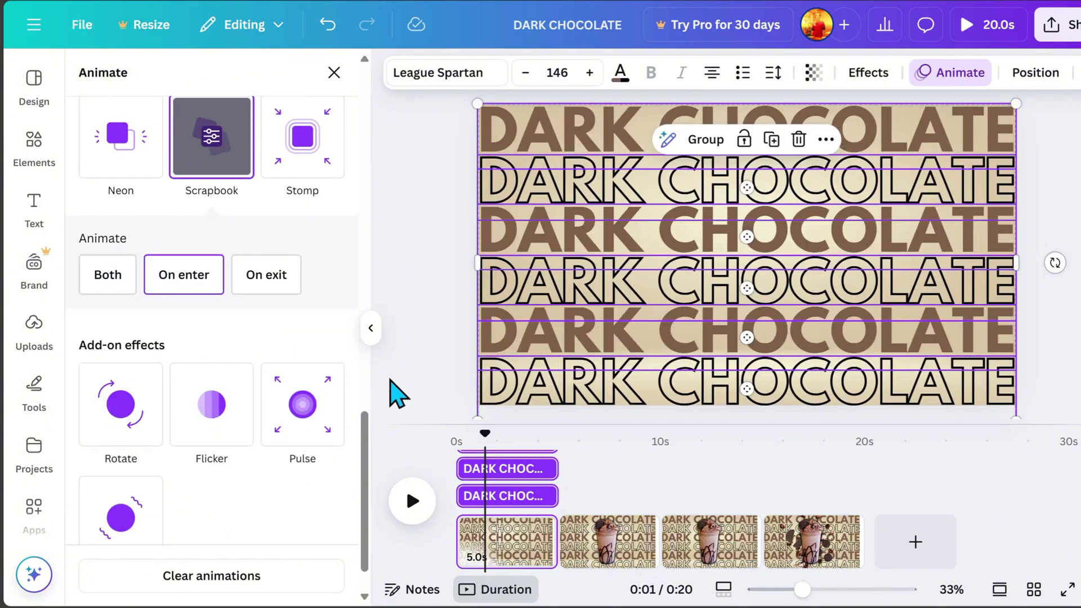
drag(488, 441, 605, 440)
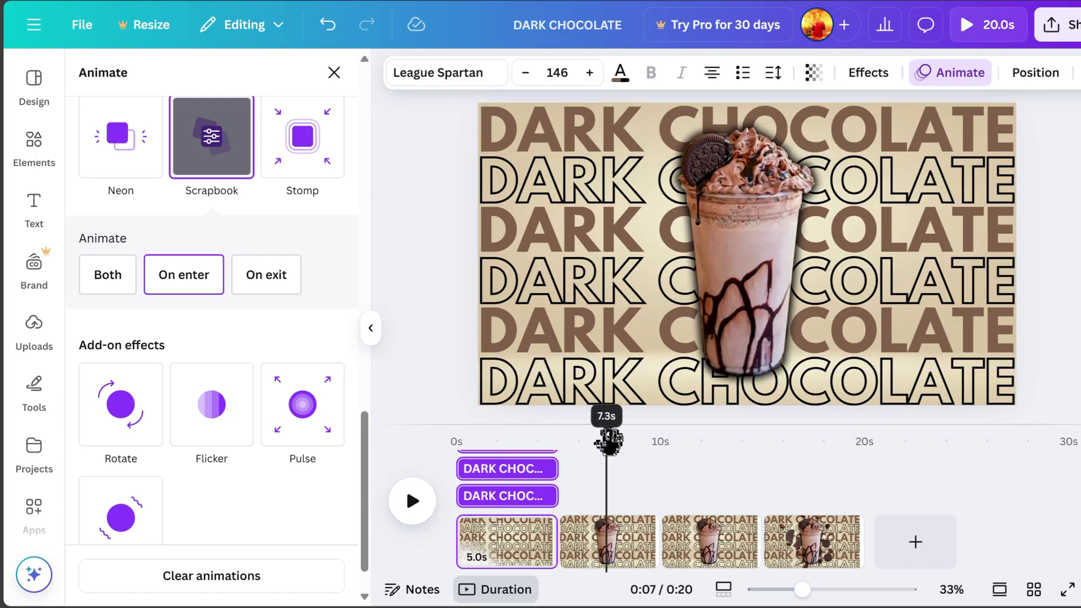
- Give the second page's milkshake a Pop animation that plays only on enter
click(745, 326)
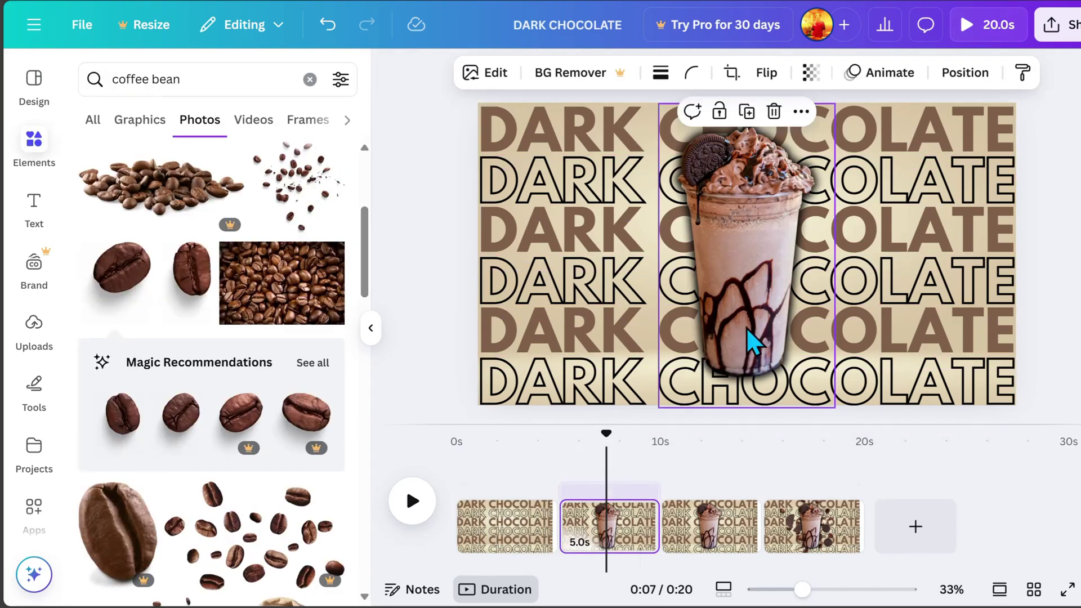
click(888, 76)
scroll(321, 523, down, 10)
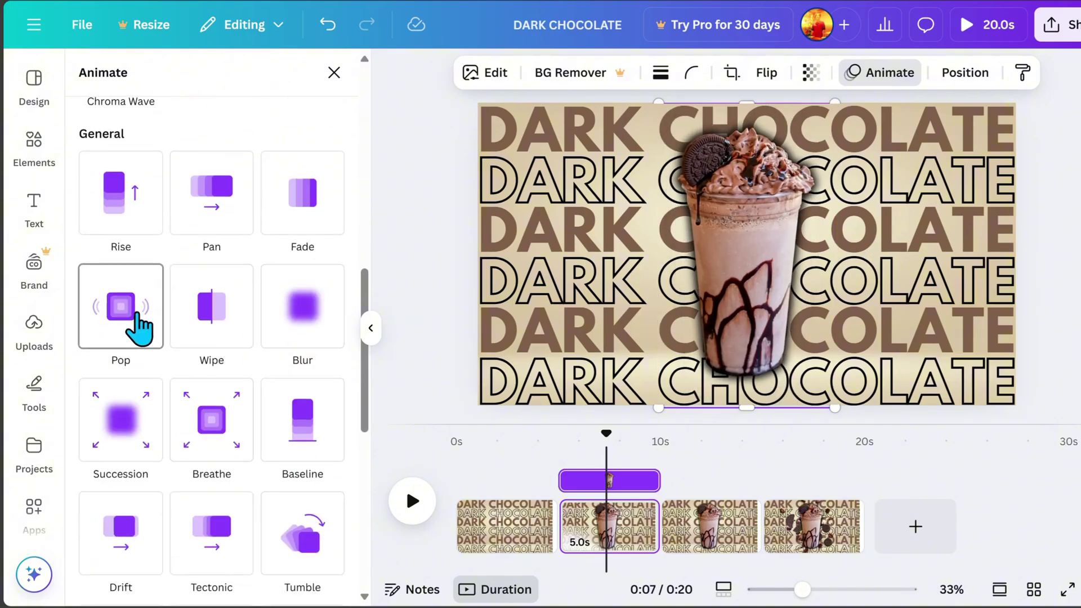
click(137, 330)
click(188, 453)
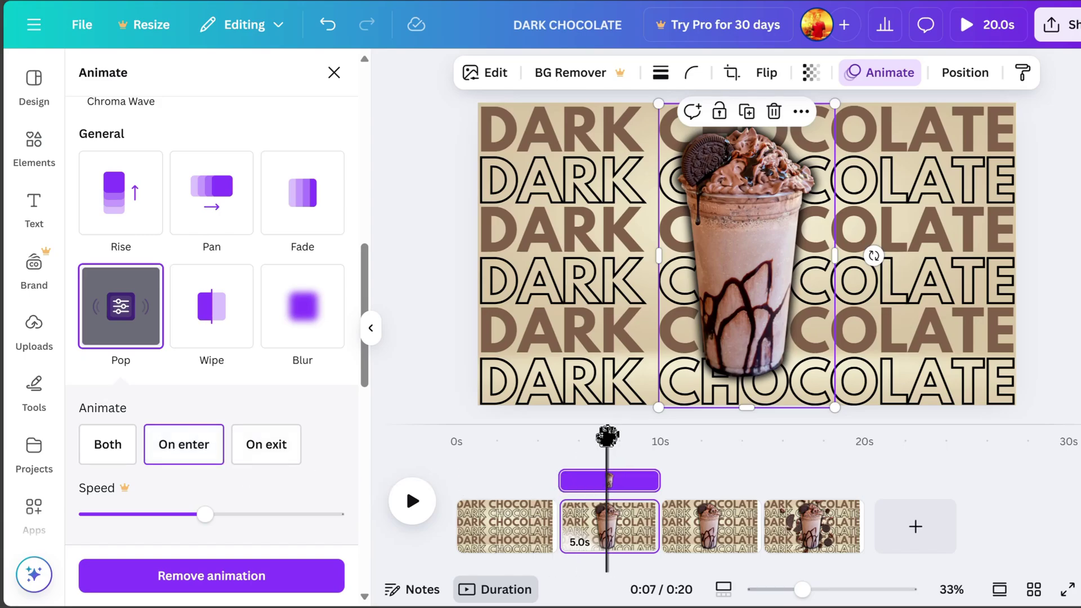
drag(607, 437, 778, 438)
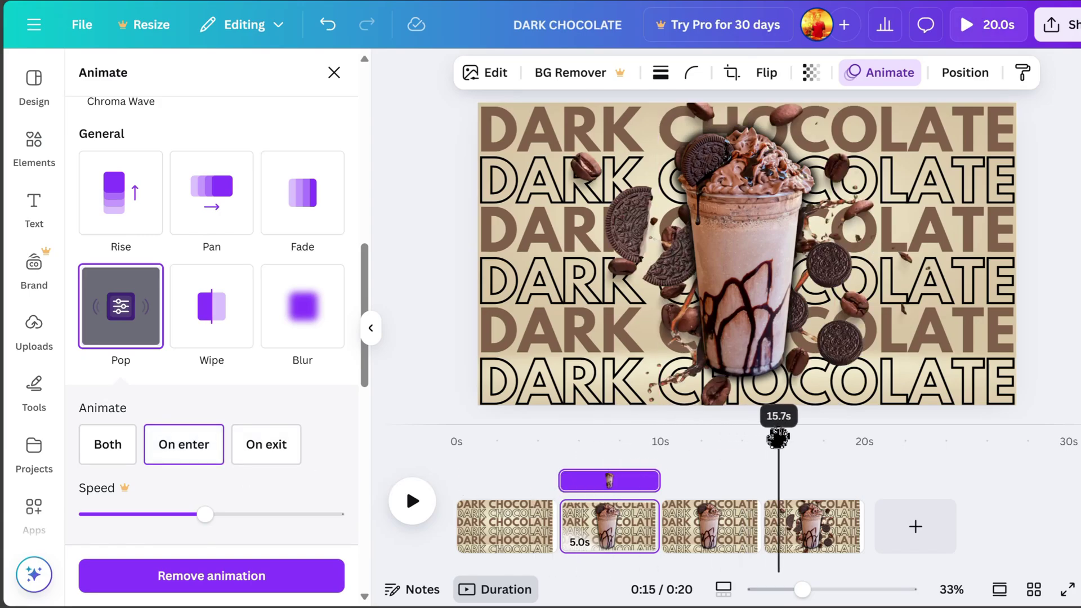
click(723, 529)
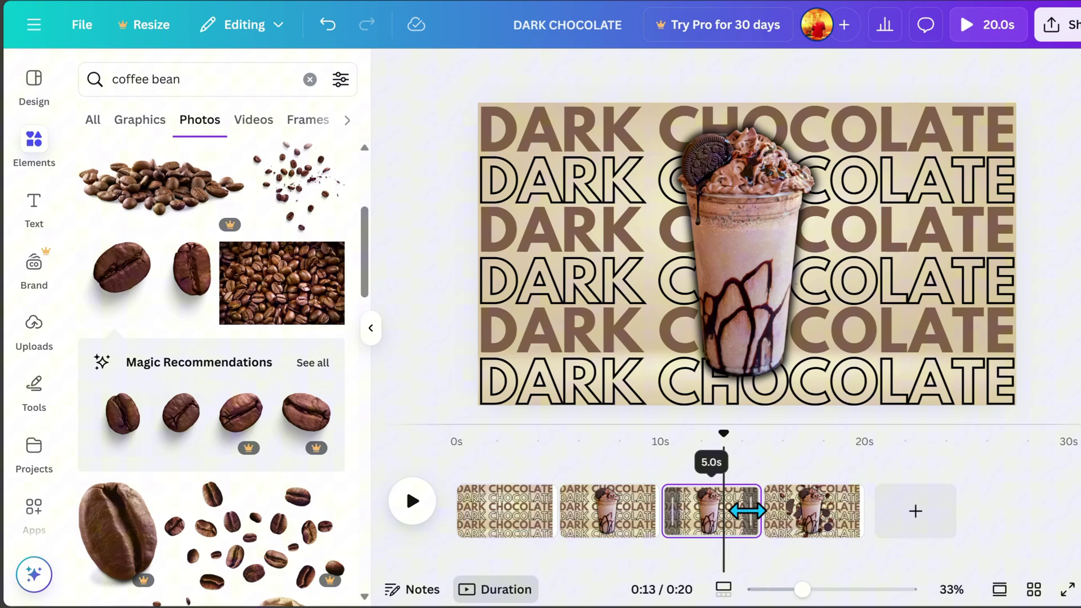
- Trim the third page from 5 to 2 seconds, making the video 17 seconds long
drag(747, 511, 683, 523)
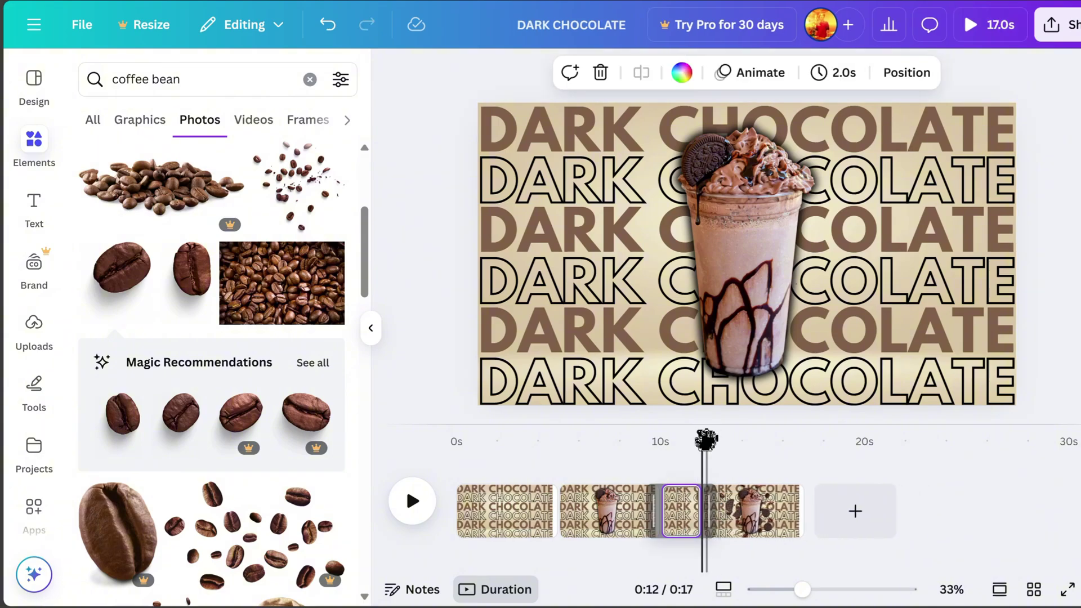
mouse_move(706, 439)
mouse_down()
mouse_move(724, 435)
mouse_move(678, 444)
mouse_move(716, 439)
mouse_move(692, 441)
mouse_up()
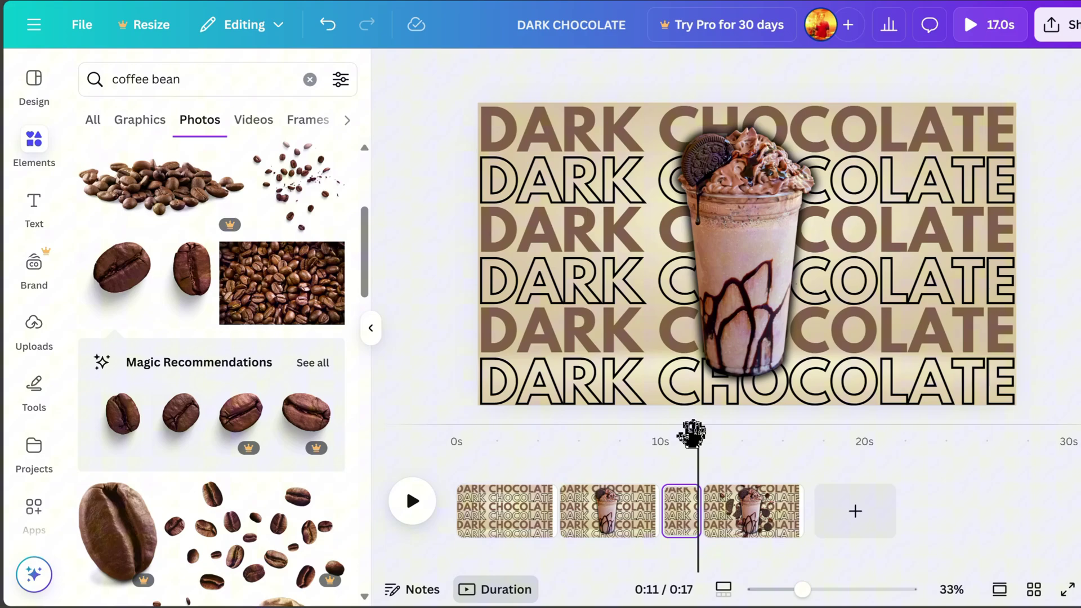
- Add a 1-second Match & Move transition between pages 3 and 4, then preview from the start
click(701, 524)
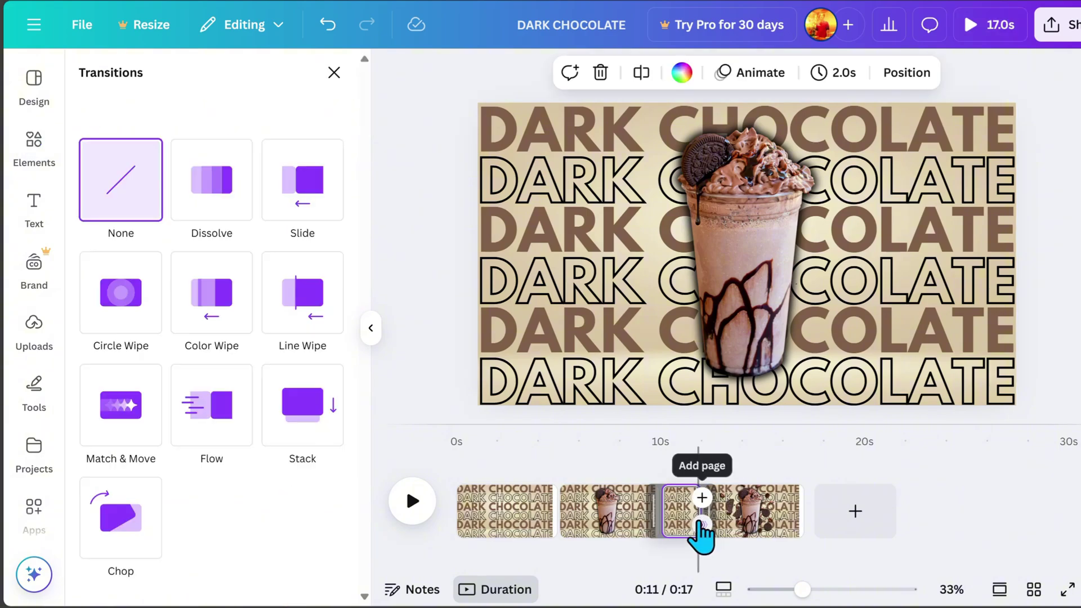
click(91, 389)
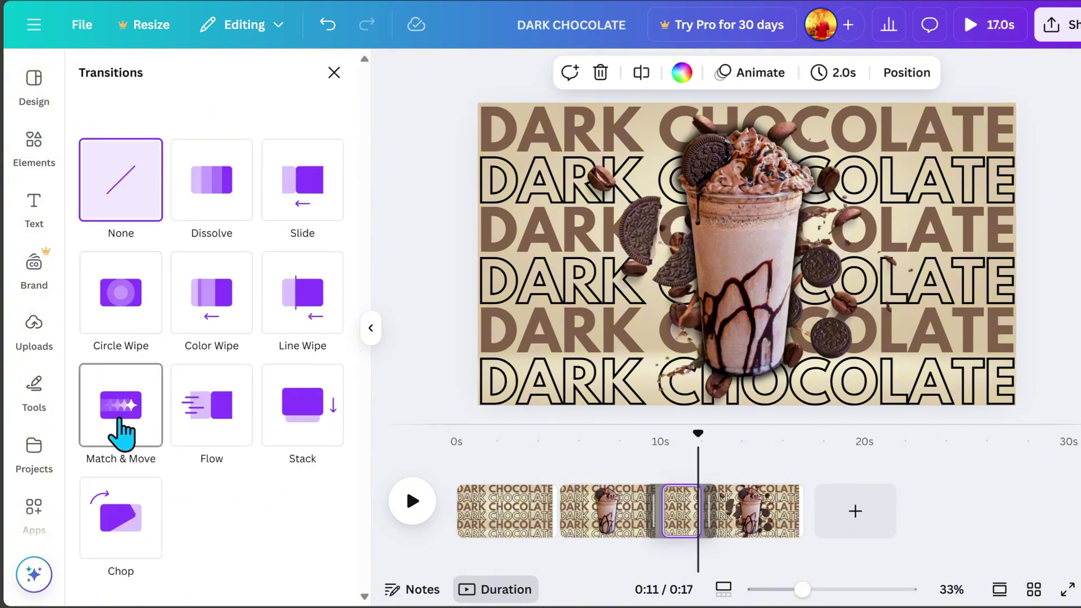
drag(173, 502, 323, 509)
drag(702, 439, 447, 457)
click(413, 501)
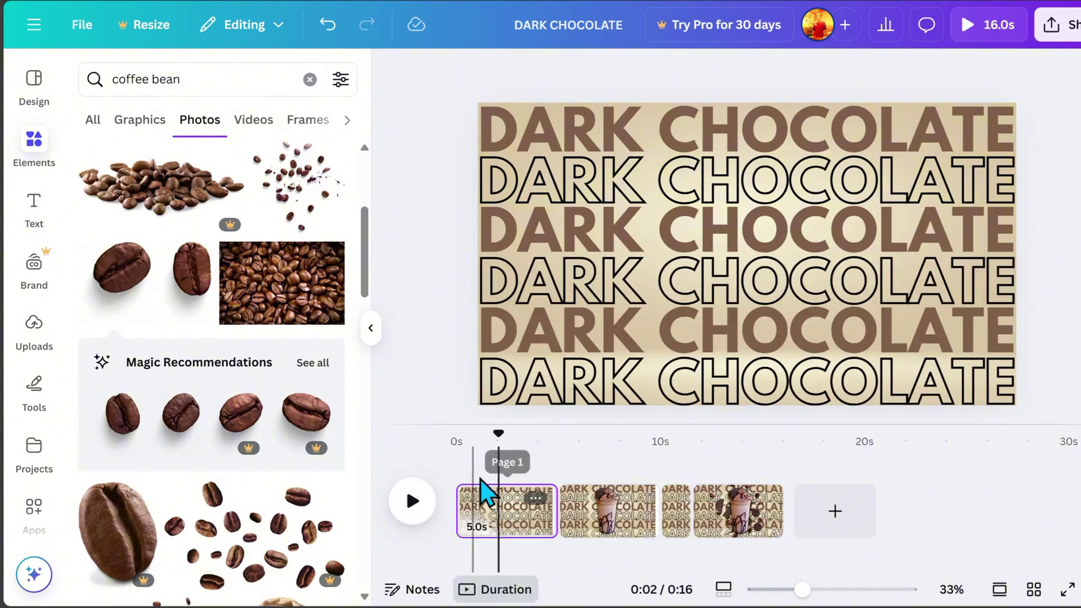
- Trim the first page to 2 seconds and replay the preview from the start
drag(548, 520, 495, 526)
drag(495, 439, 456, 442)
click(414, 503)
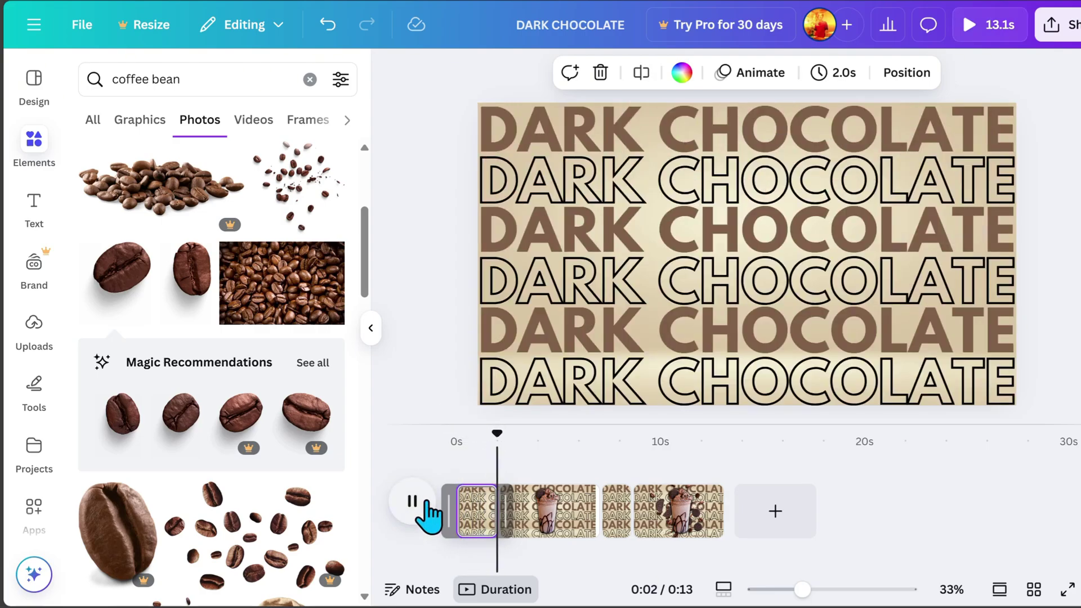
click(426, 504)
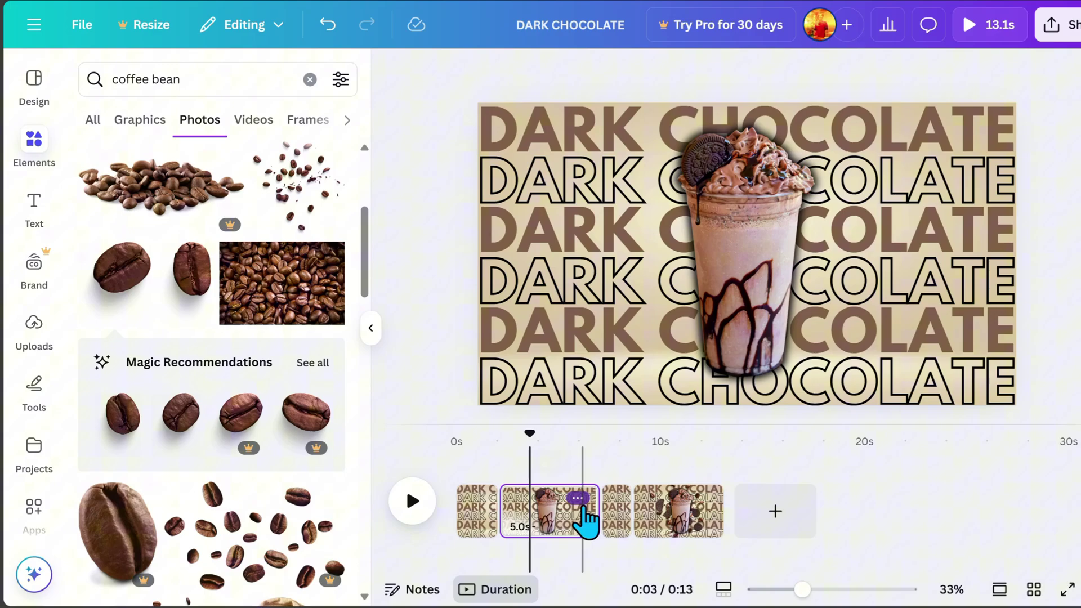
- Shorten the second page to 1 second and replay the preview
drag(586, 518, 524, 525)
click(444, 508)
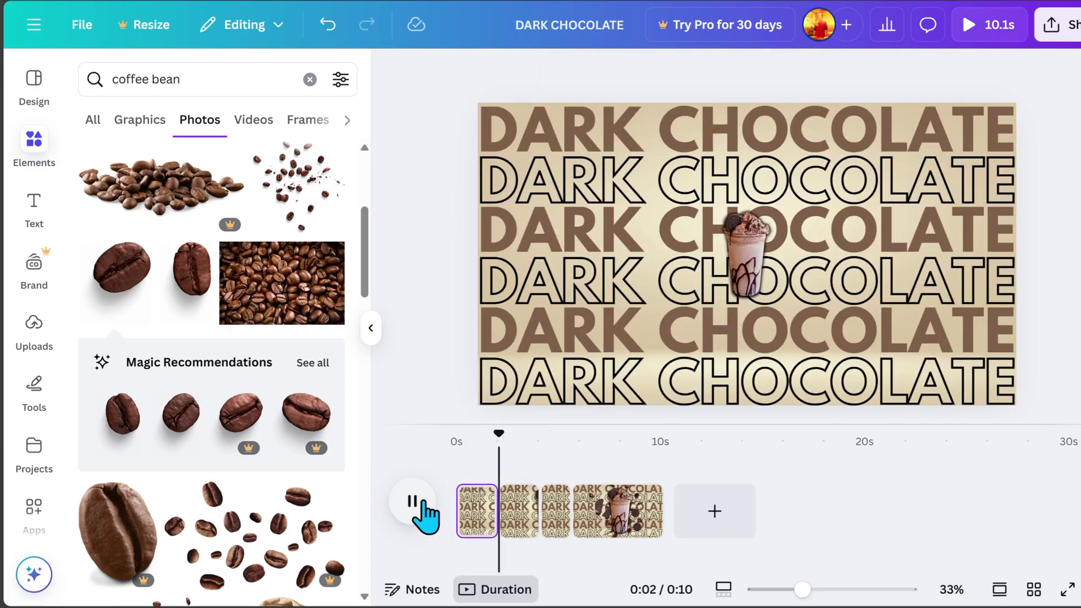
click(424, 502)
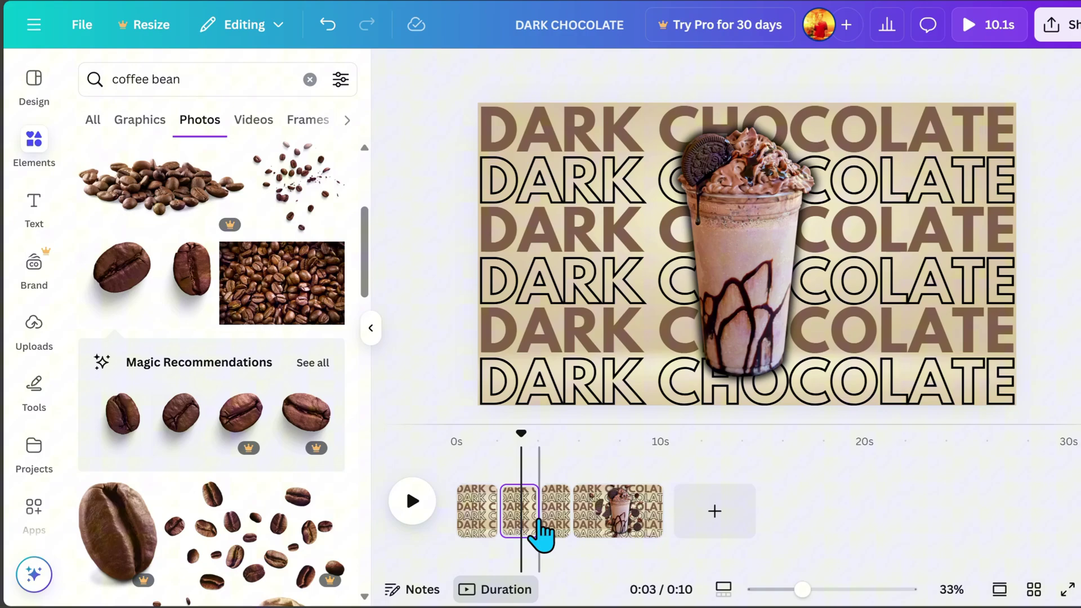
drag(536, 517, 514, 519)
drag(514, 431, 474, 436)
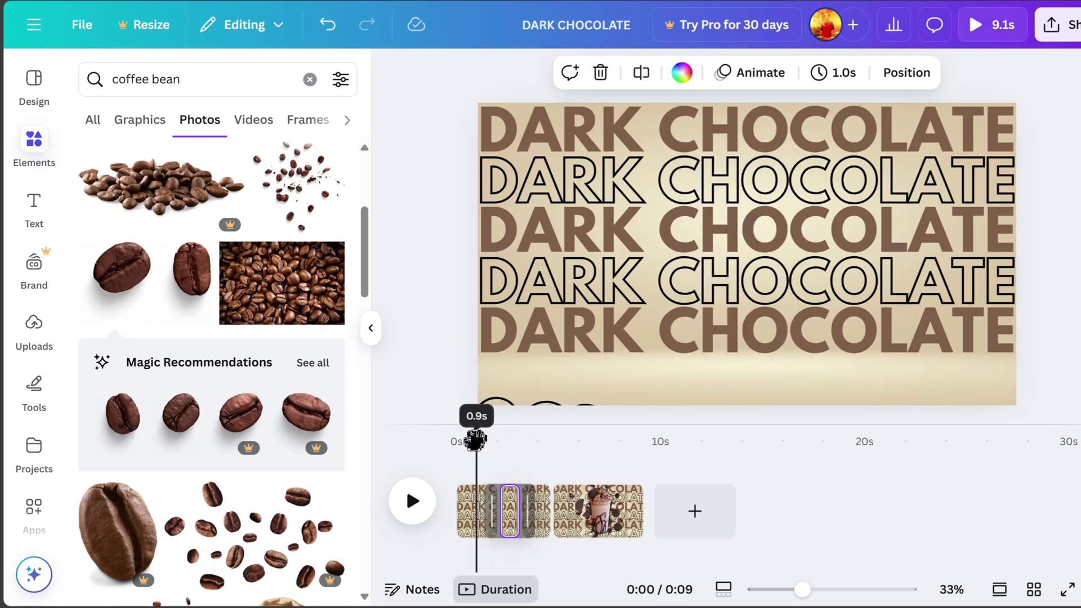
click(413, 501)
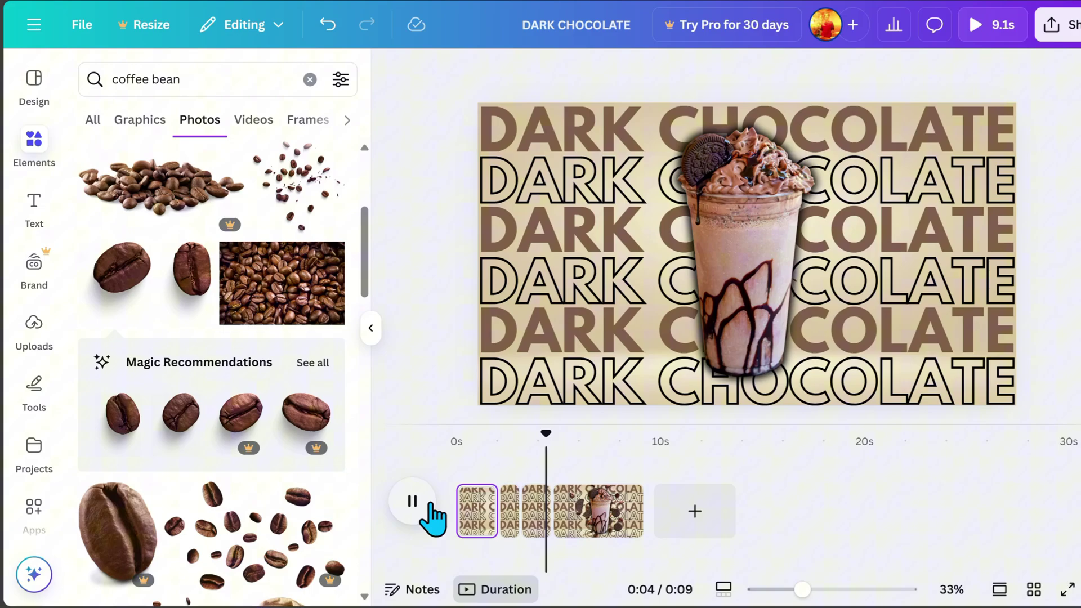
click(423, 509)
- Shorten the third page to under a second, about 0.8s, and replay the preview
click(540, 526)
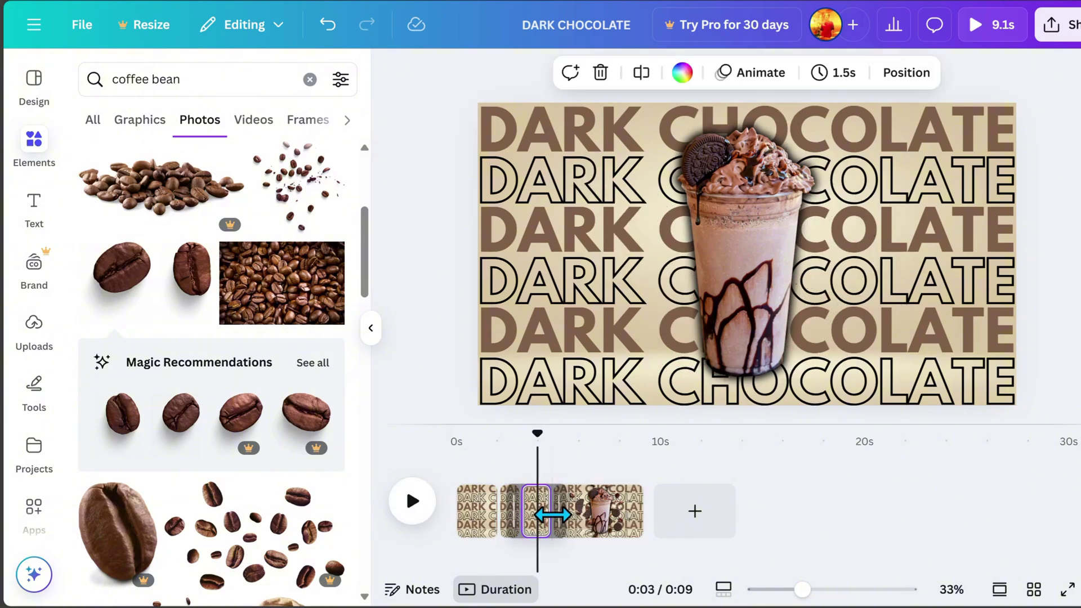
drag(553, 515, 529, 527)
drag(538, 436, 445, 450)
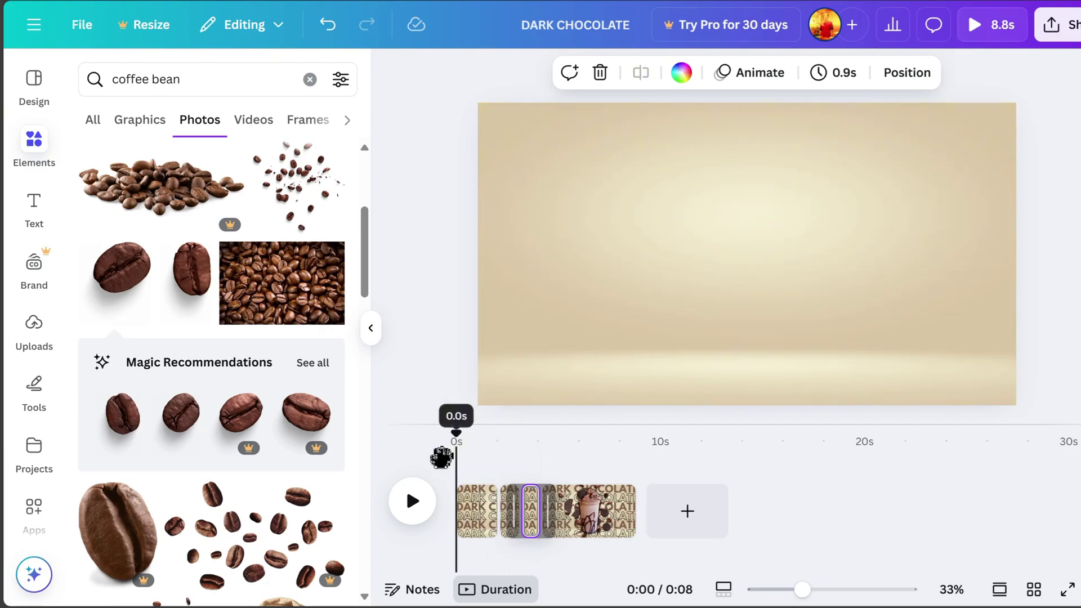
click(416, 505)
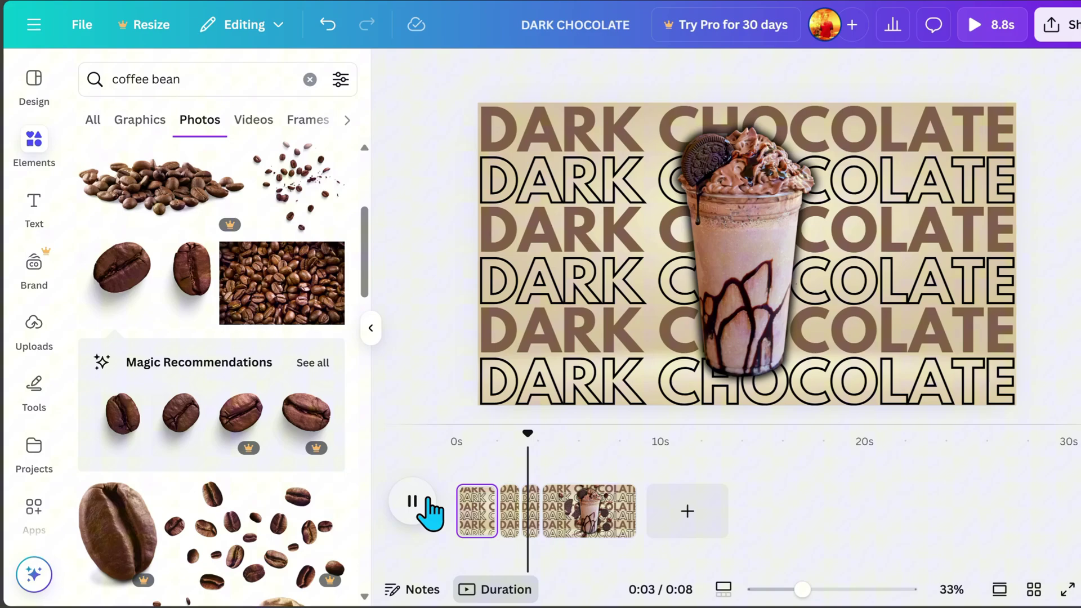
- Give the scattered cookie and bean layers a Rotate animation and lengthen the last page to 8 seconds
click(431, 498)
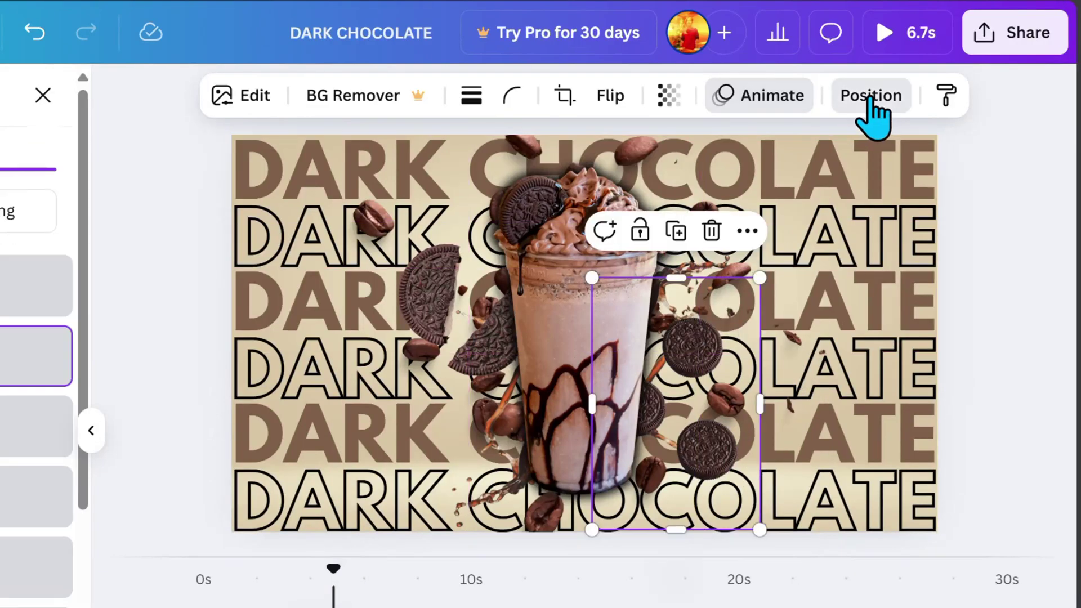
click(871, 97)
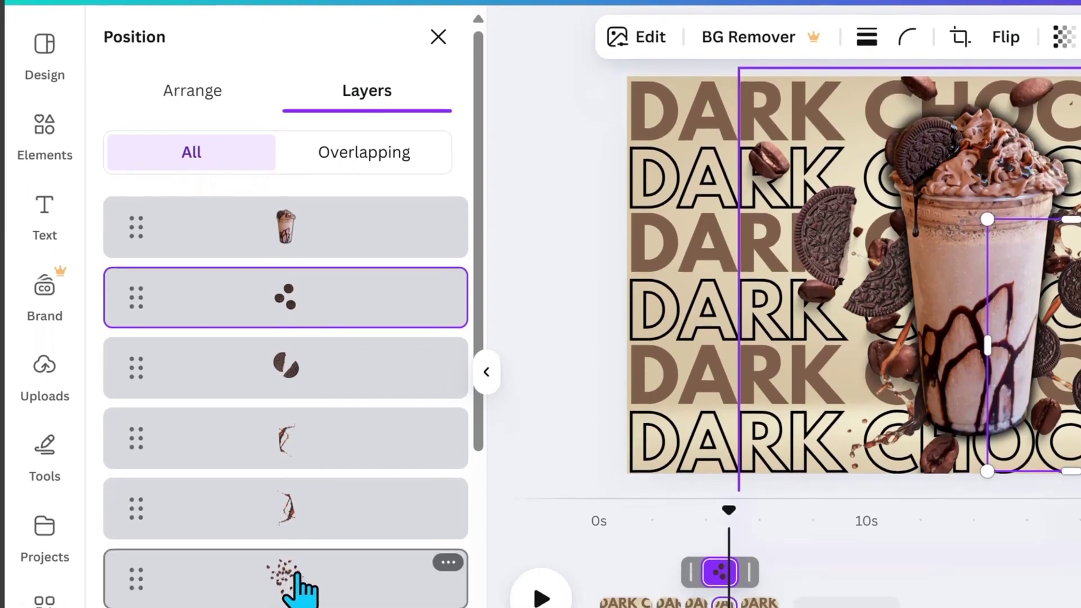
shift+click(295, 577)
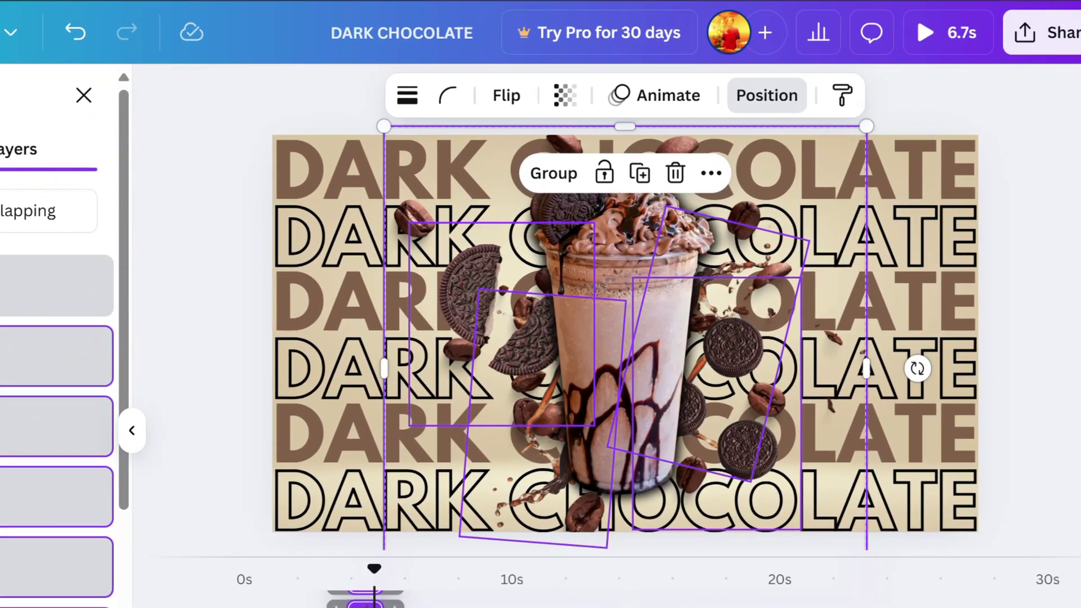
click(660, 106)
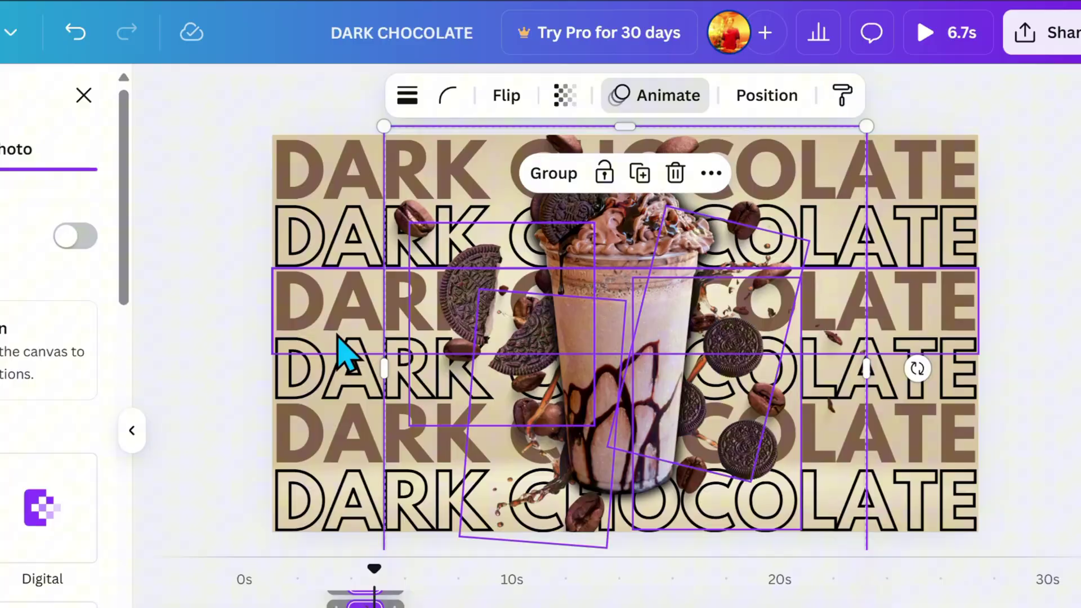
scroll(632, 326, down, 5)
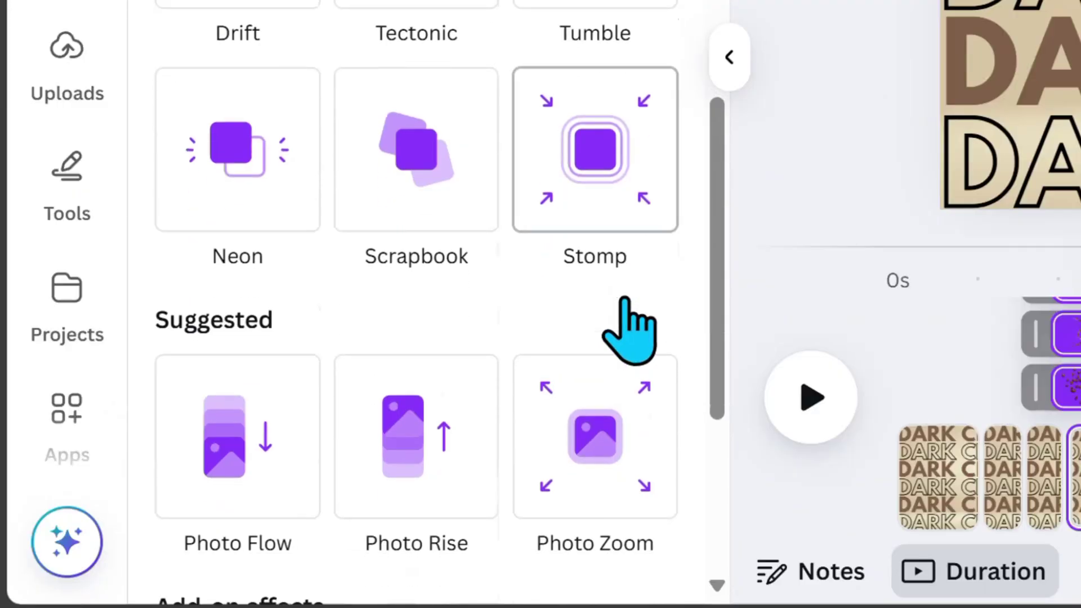
scroll(628, 332, down, 8)
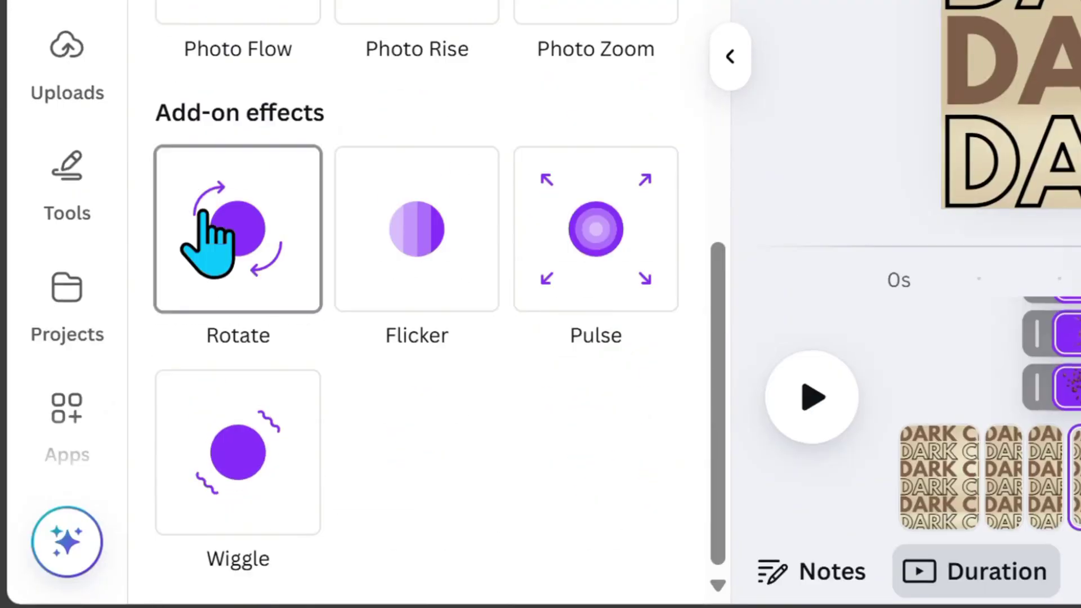
click(208, 237)
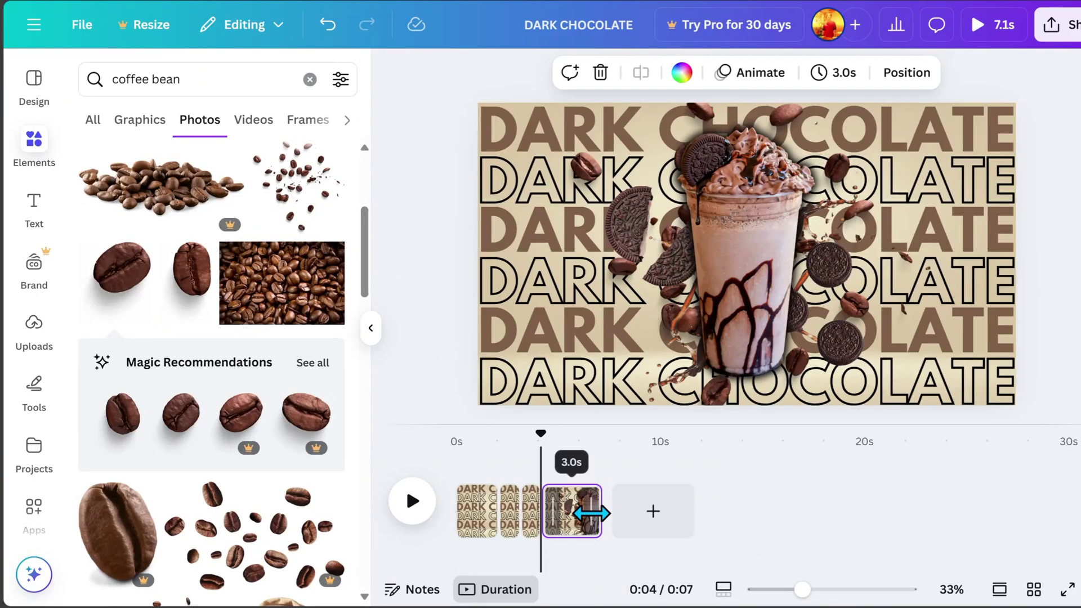
drag(591, 513, 697, 499)
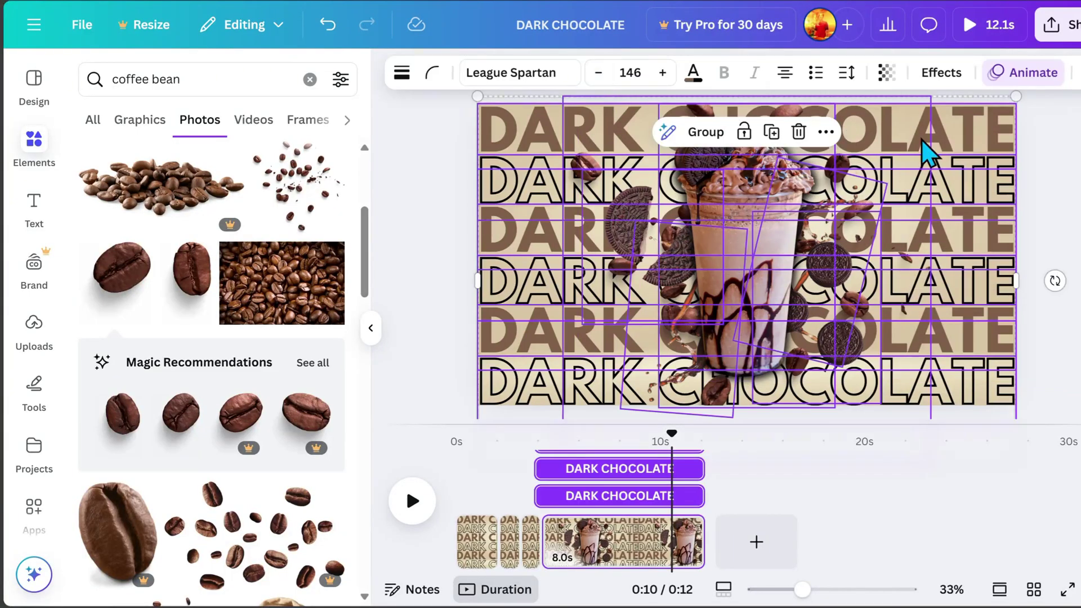
- Apply a Succession animation to the fourth page's DARK CHOCOLATE rows, set to On exit
click(1019, 78)
scroll(271, 225, down, 5)
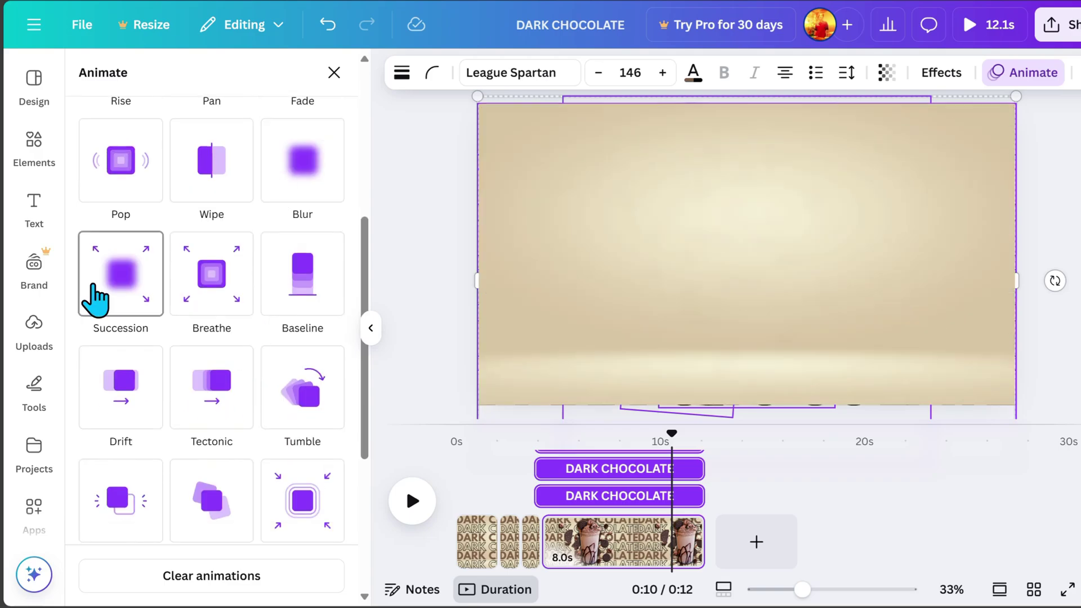
click(95, 299)
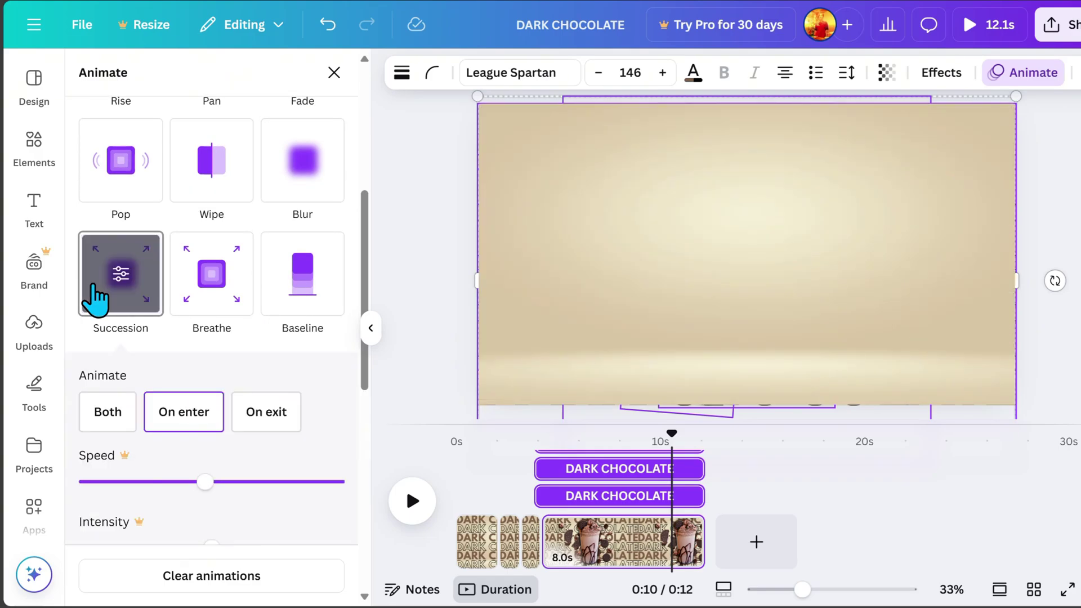
click(280, 417)
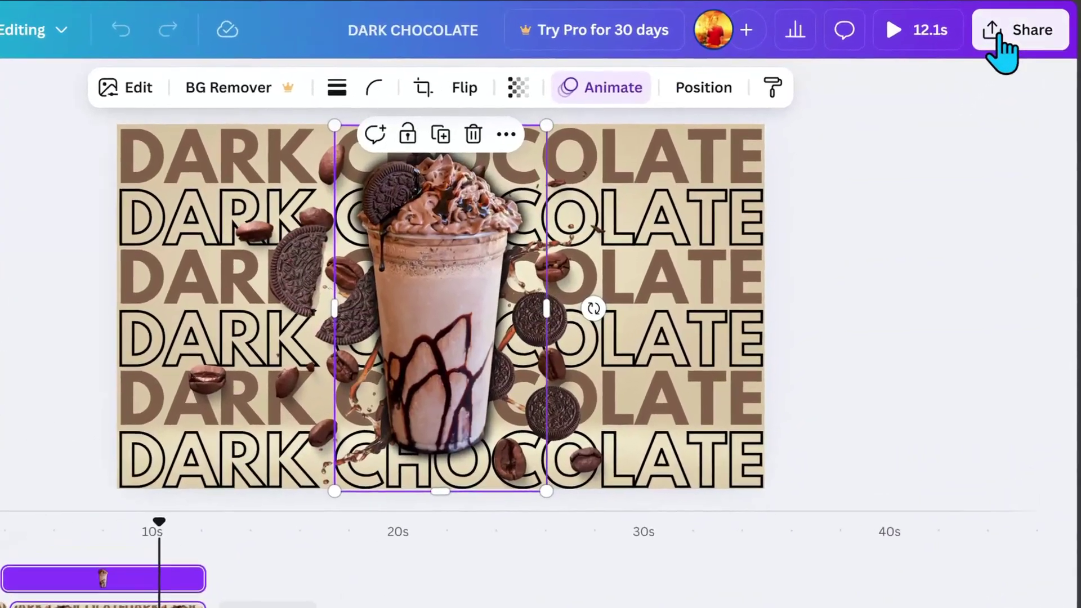
- Bring up the Download options showing MP4 Video, 1080p, pages 1–4
click(1024, 28)
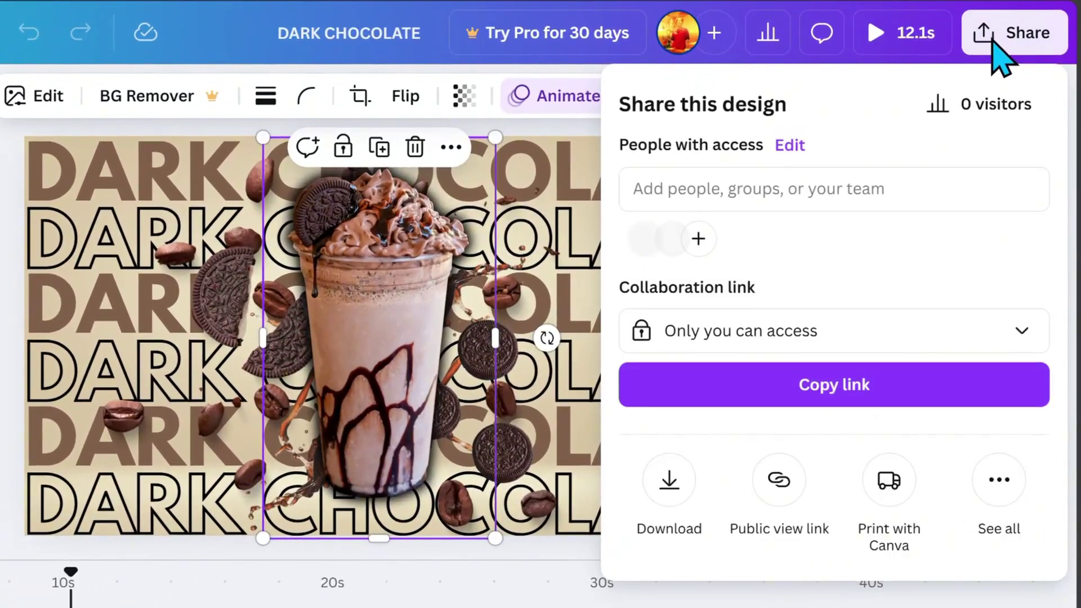
click(668, 484)
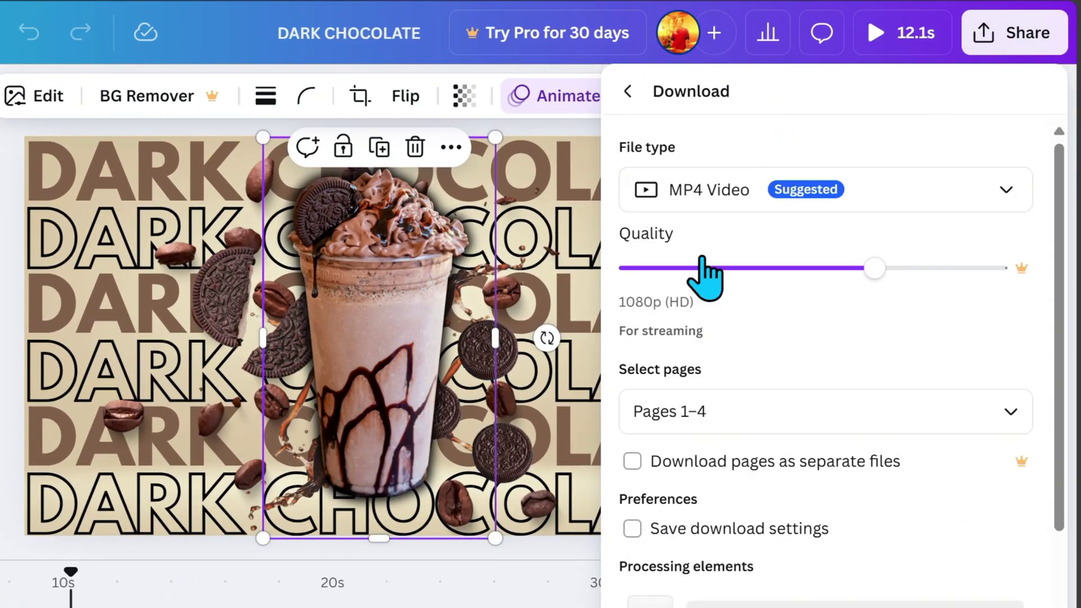